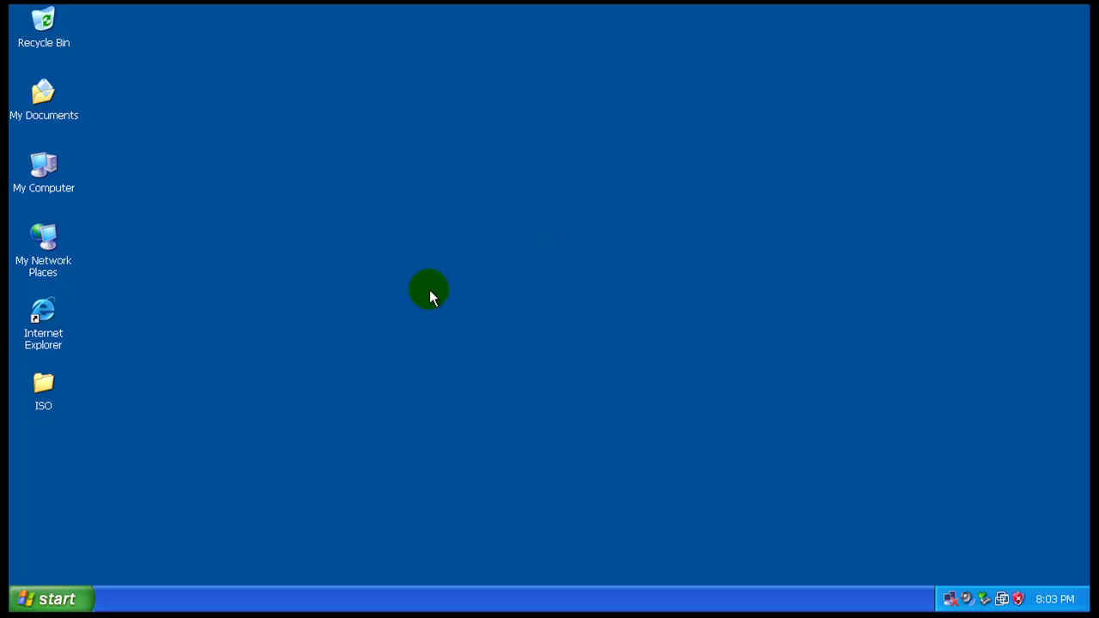
pyautogui.doubleClick(46, 320)
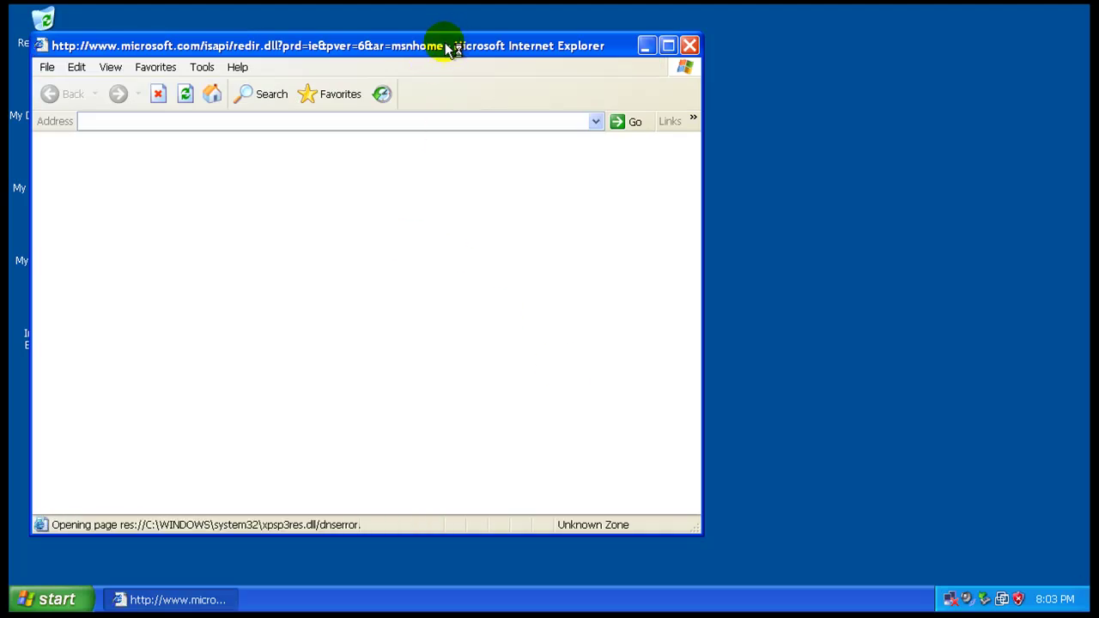
pyautogui.moveTo(483, 35); pyautogui.dragTo(539, 14)
pyautogui.moveTo(755, 513); pyautogui.dragTo(1055, 571)
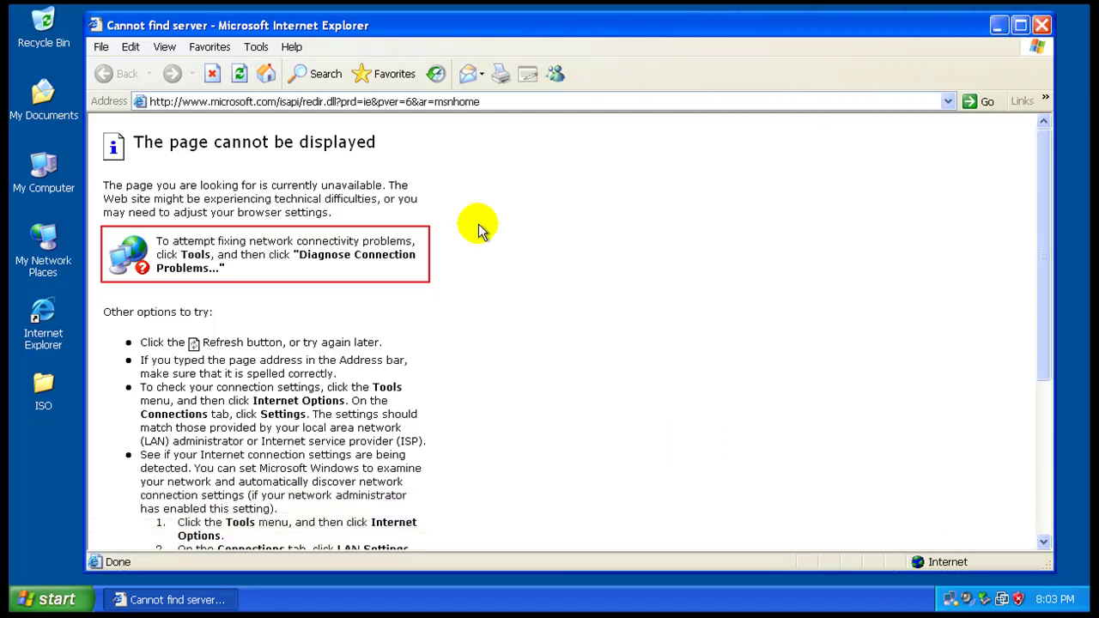
pyautogui.click(425, 101)
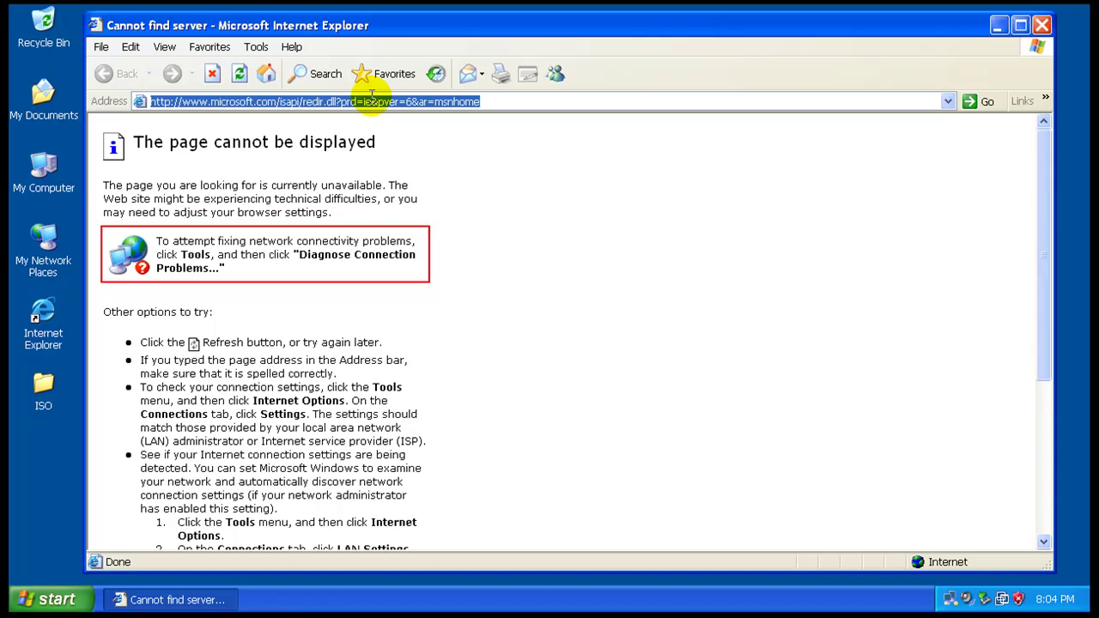
pyautogui.write('ww')
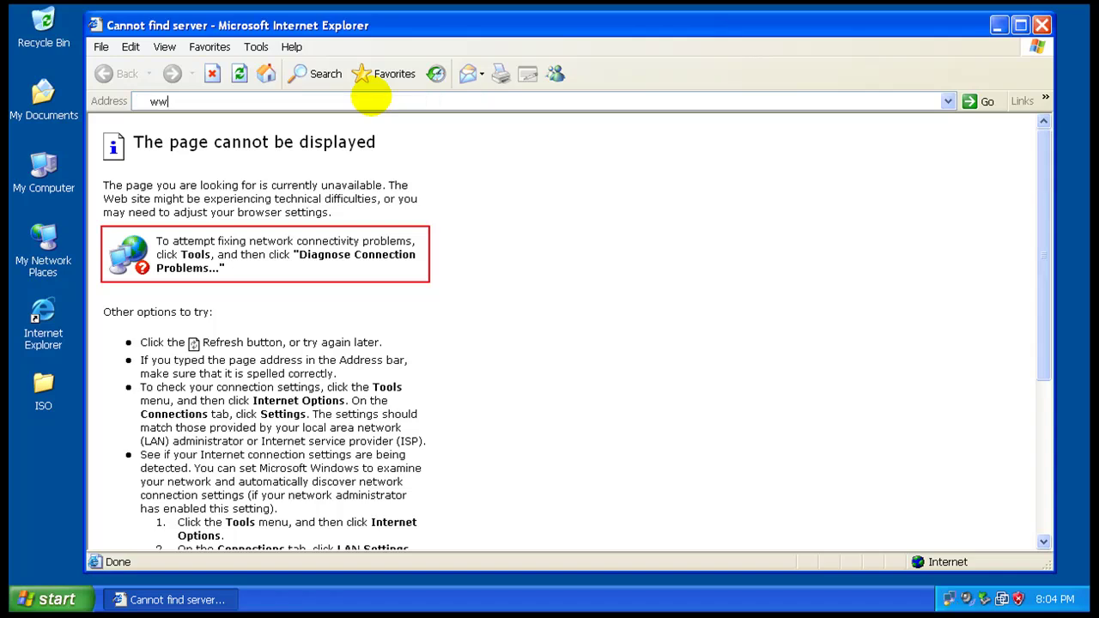
pyautogui.write('w.sarducd.it')
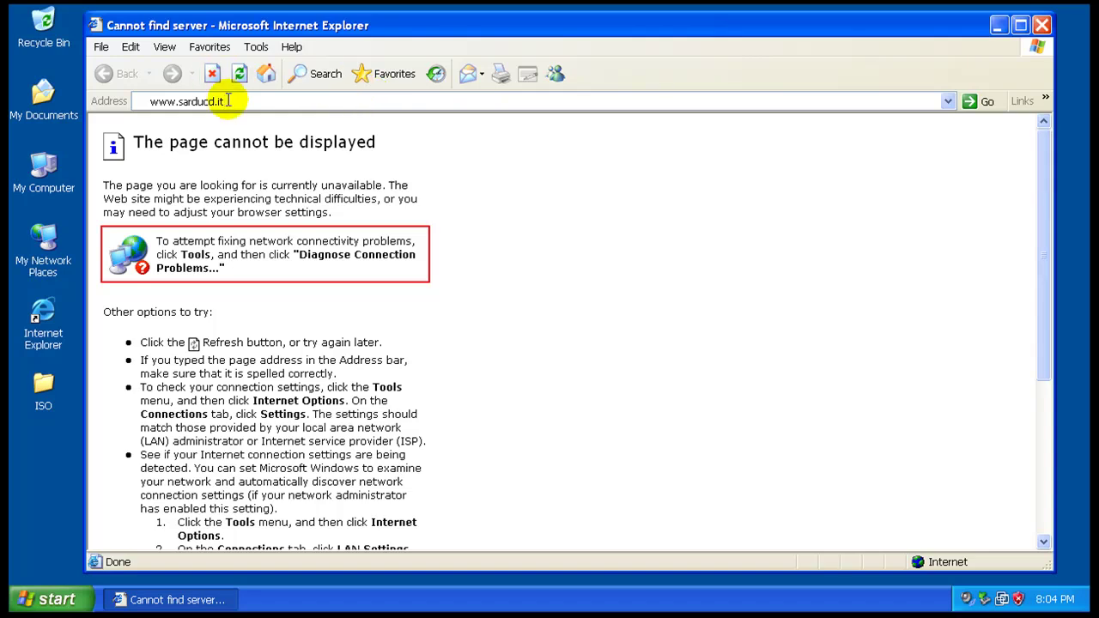
pyautogui.press('Return')
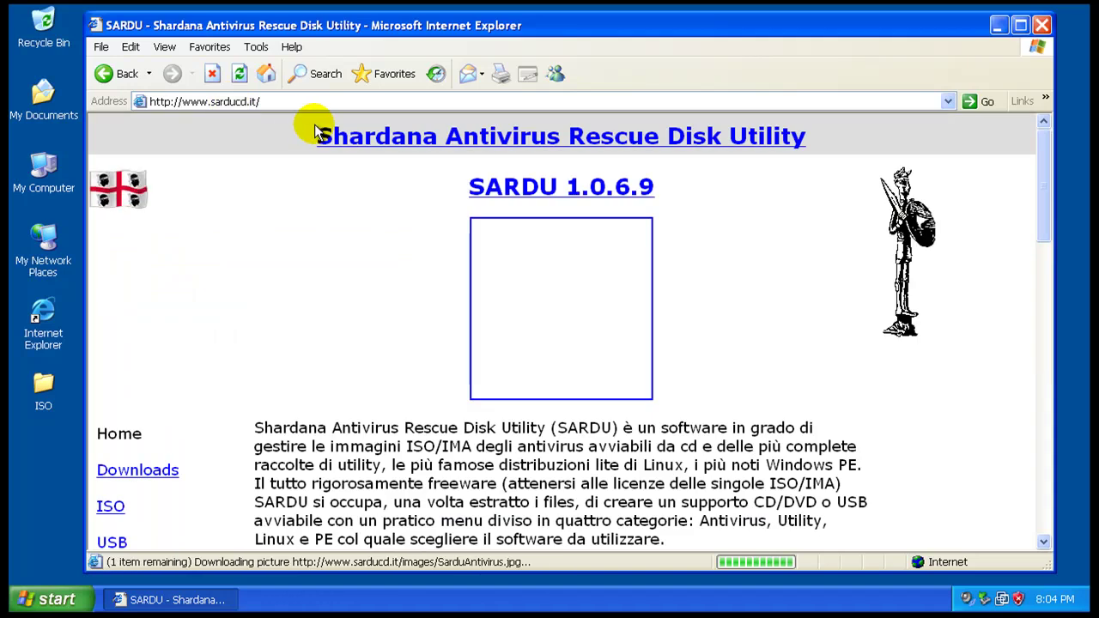
# Copy the SARDU site's web address.
pyautogui.click(268, 103)
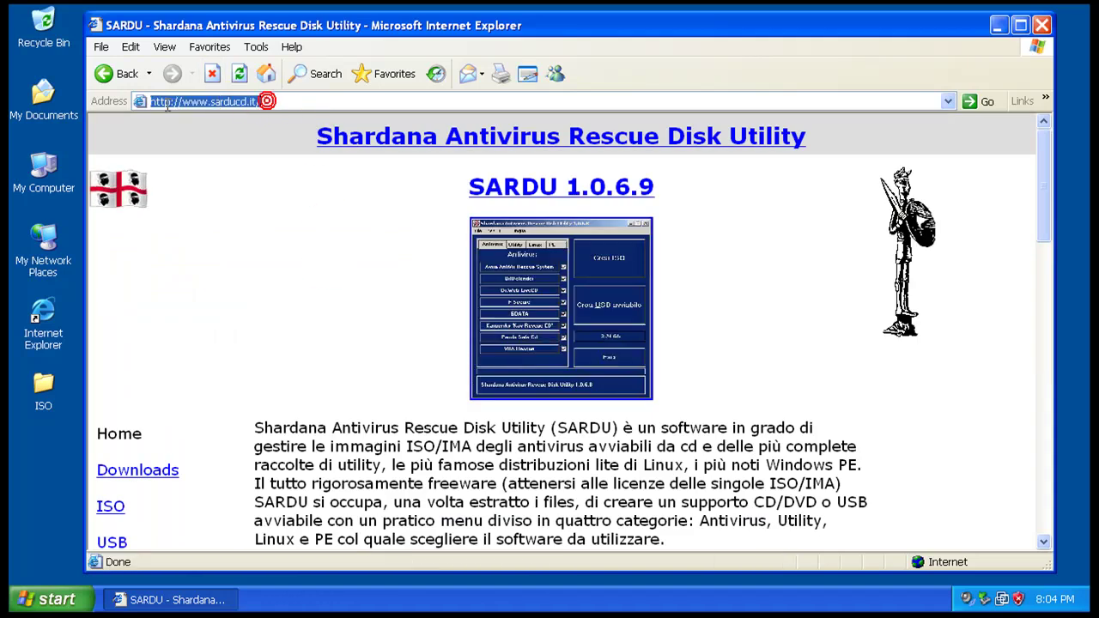
pyautogui.rightClick(168, 103)
pyautogui.click(229, 151)
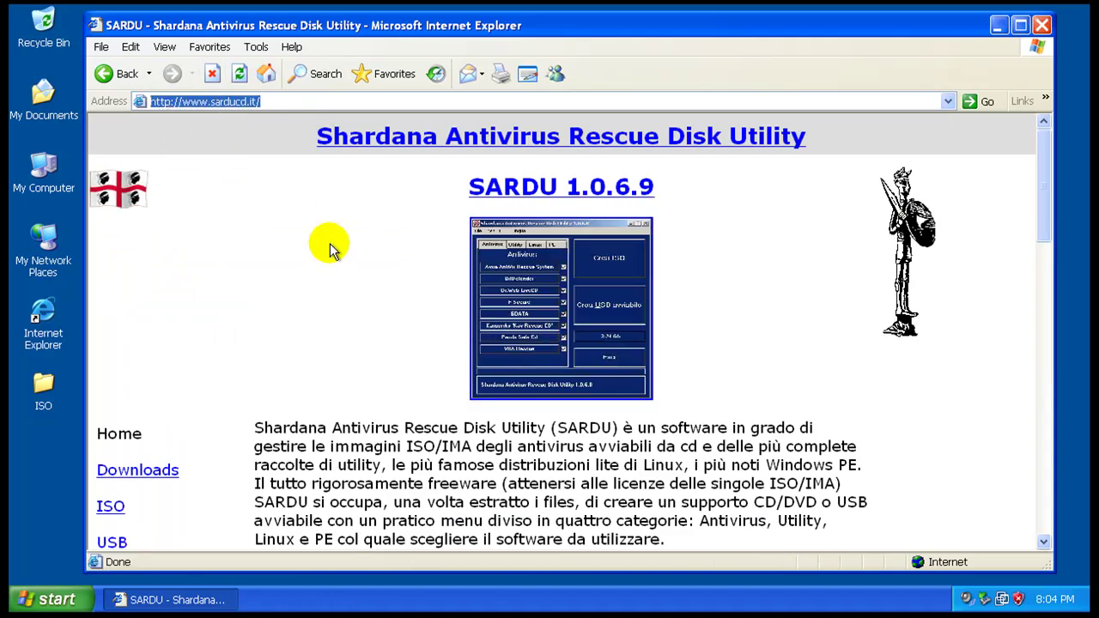
# Go to google.com in the same browser window.
pyautogui.click(280, 100)
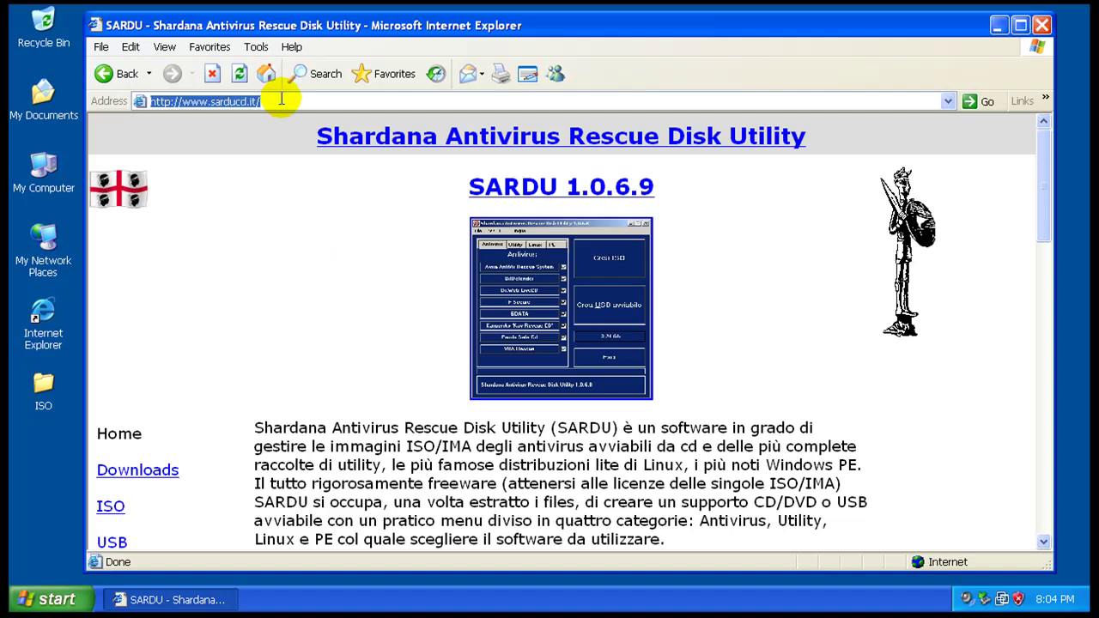
pyautogui.write('google.com')
pyautogui.press('Return')
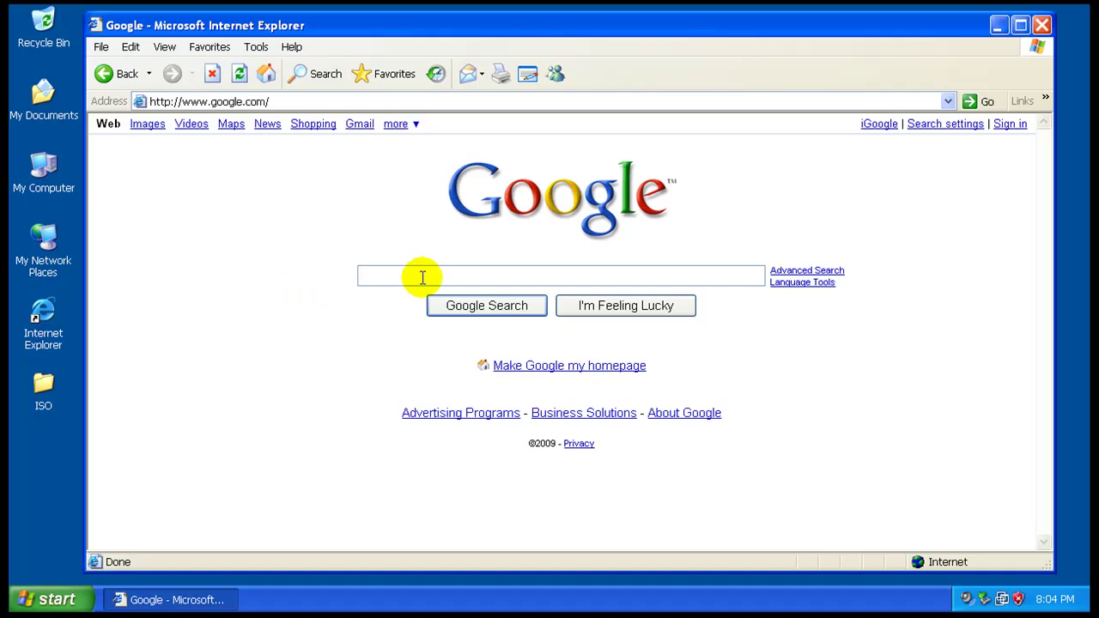
pyautogui.write('sar')
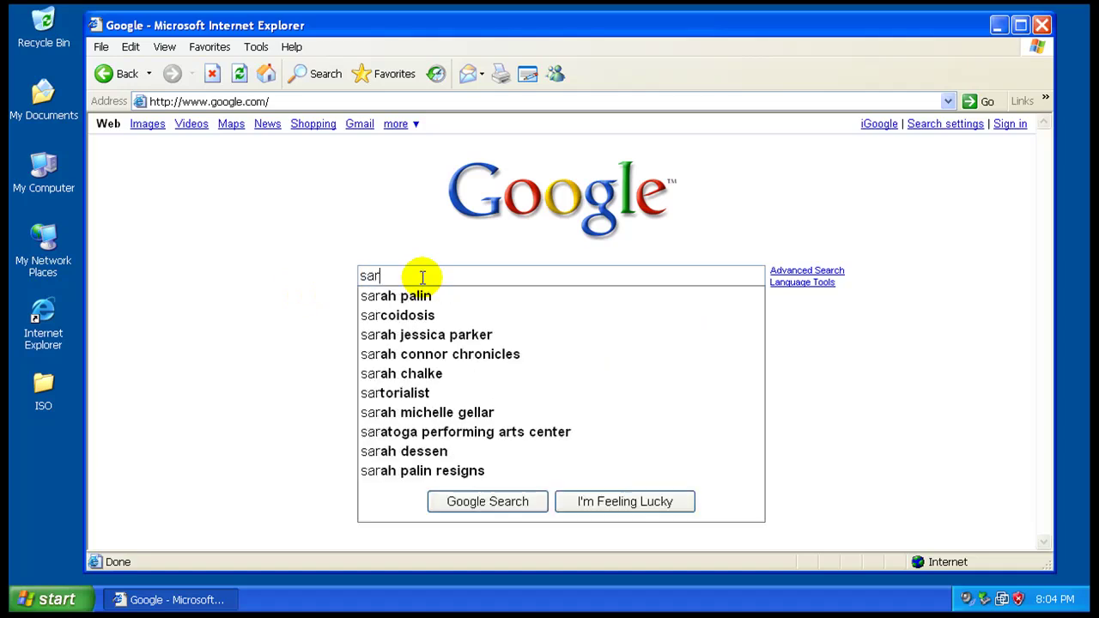
pyautogui.write('dco')
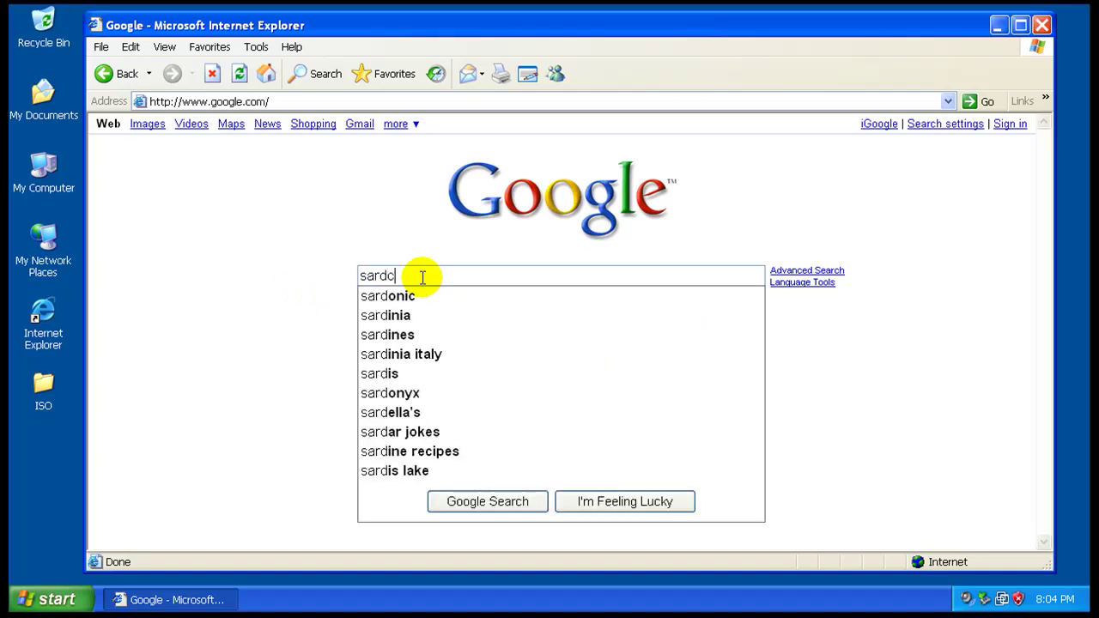
pyautogui.press('Return')
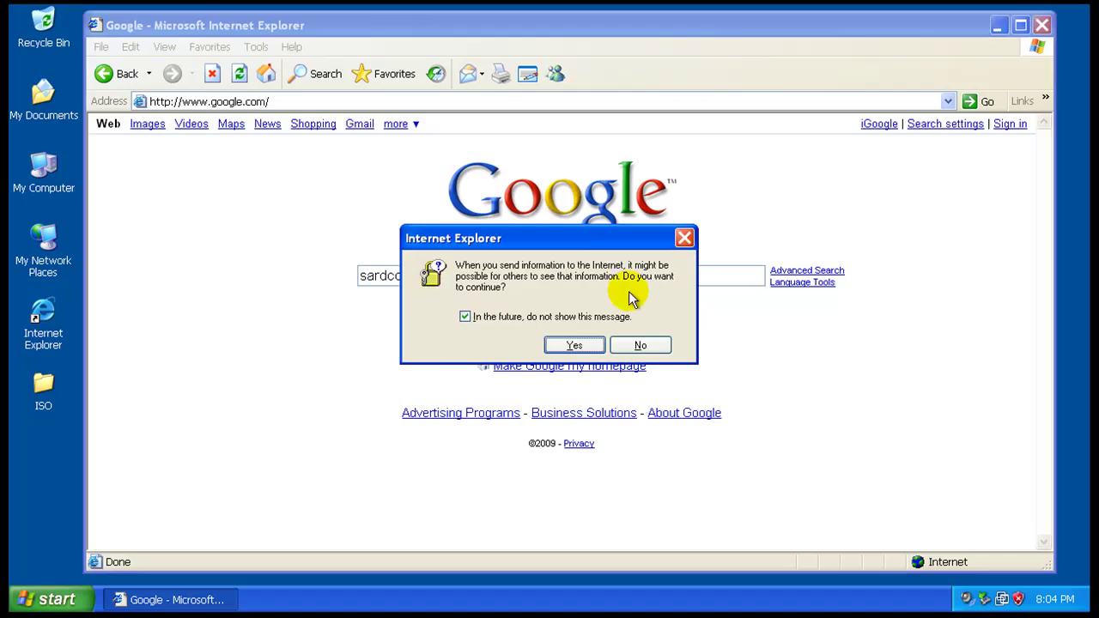
pyautogui.click(635, 344)
# Search Google for "sarducd", agreeing to send the information over the Internet.
pyautogui.doubleClick(413, 273)
pyautogui.write('sarducd')
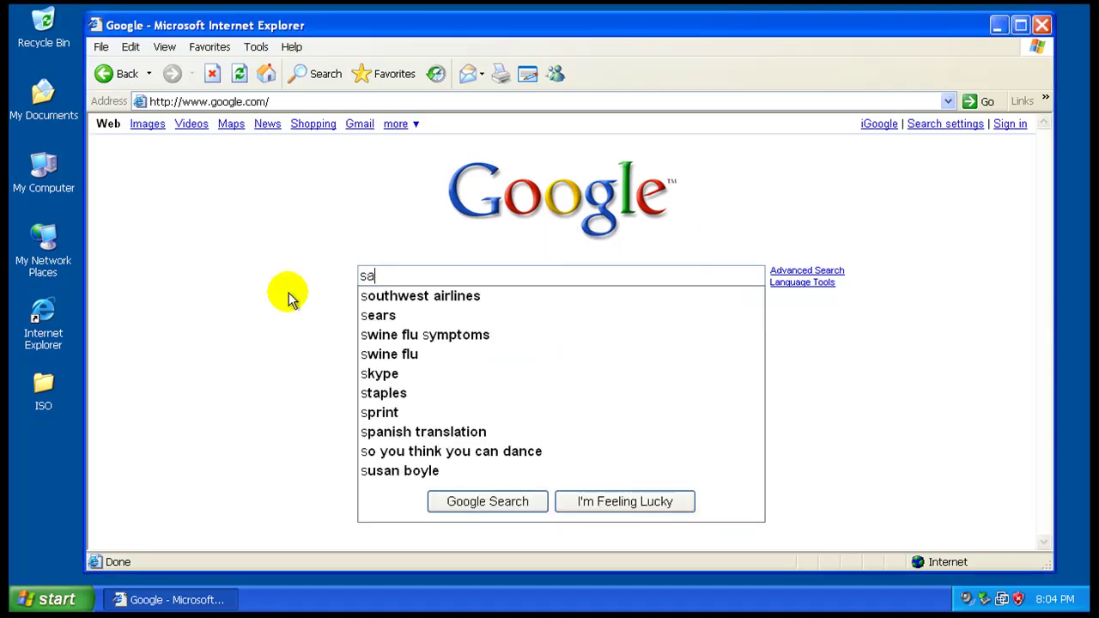
pyautogui.click(475, 306)
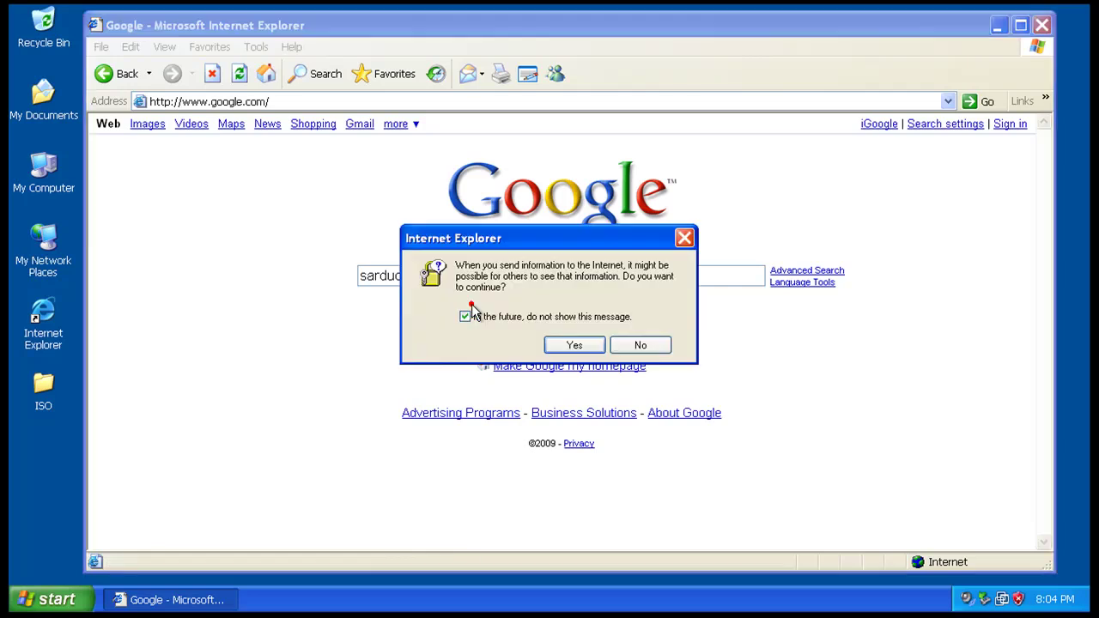
pyautogui.click(573, 345)
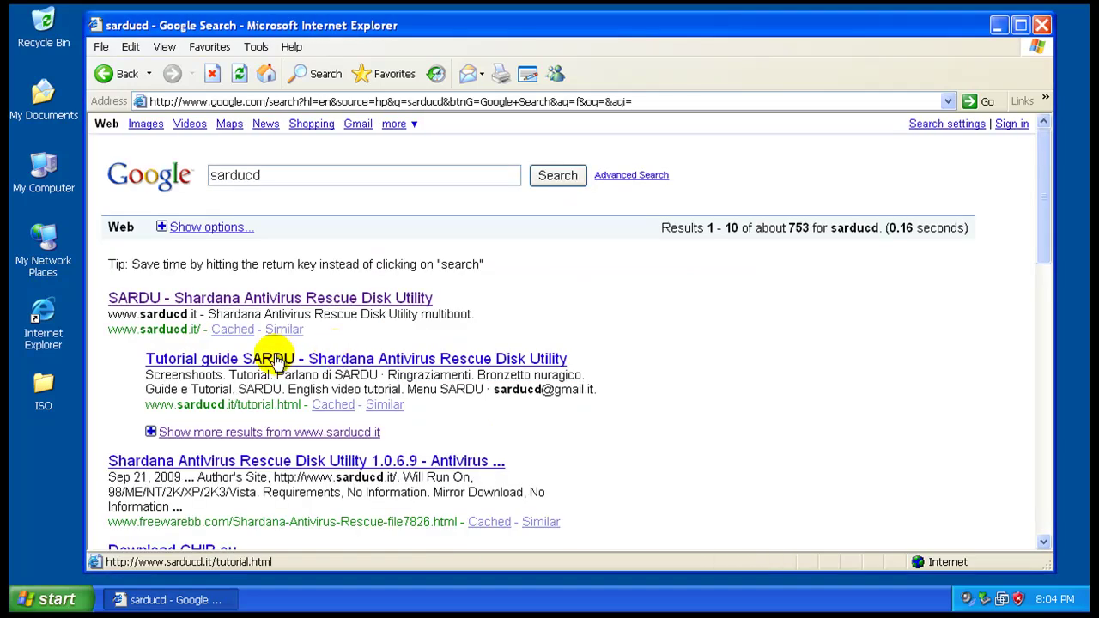
# Open the "SARDU - Shardana Antivirus Rescue Disk Utility" search result and maximize the browser window.
pyautogui.scroll(-1, 500, 310)
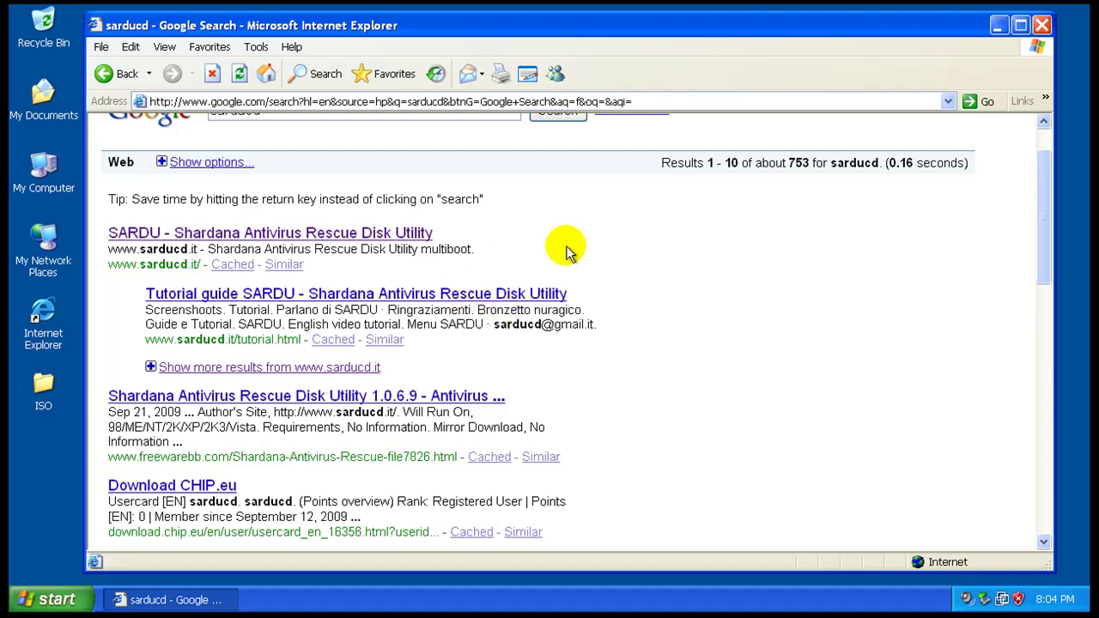
pyautogui.scroll(-3, 565, 247)
pyautogui.scroll(4, 549, 325)
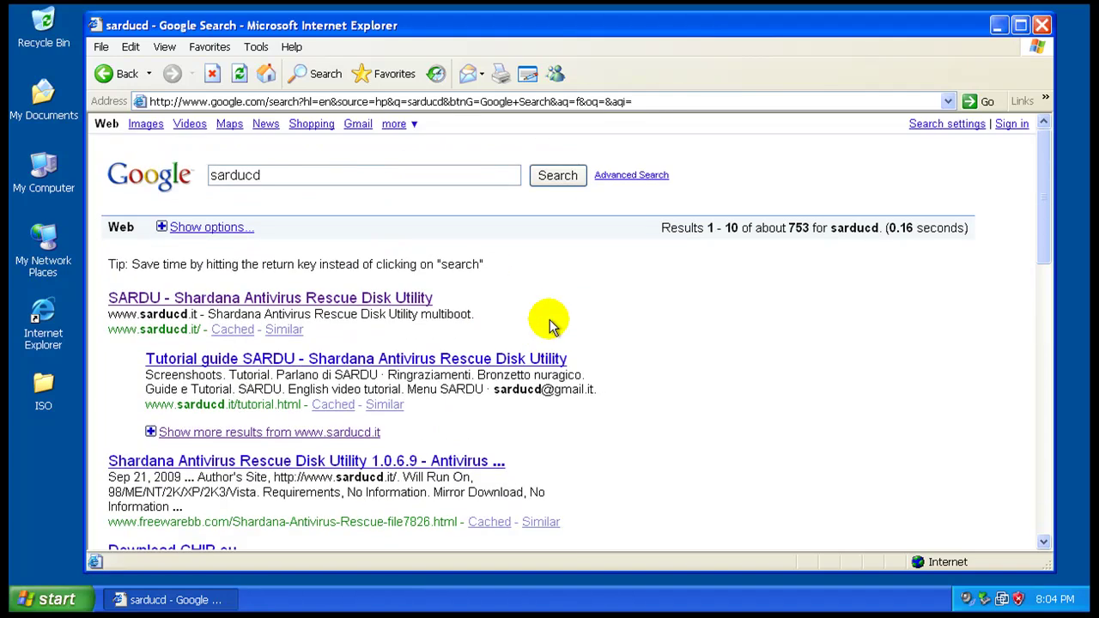
pyautogui.click(366, 301)
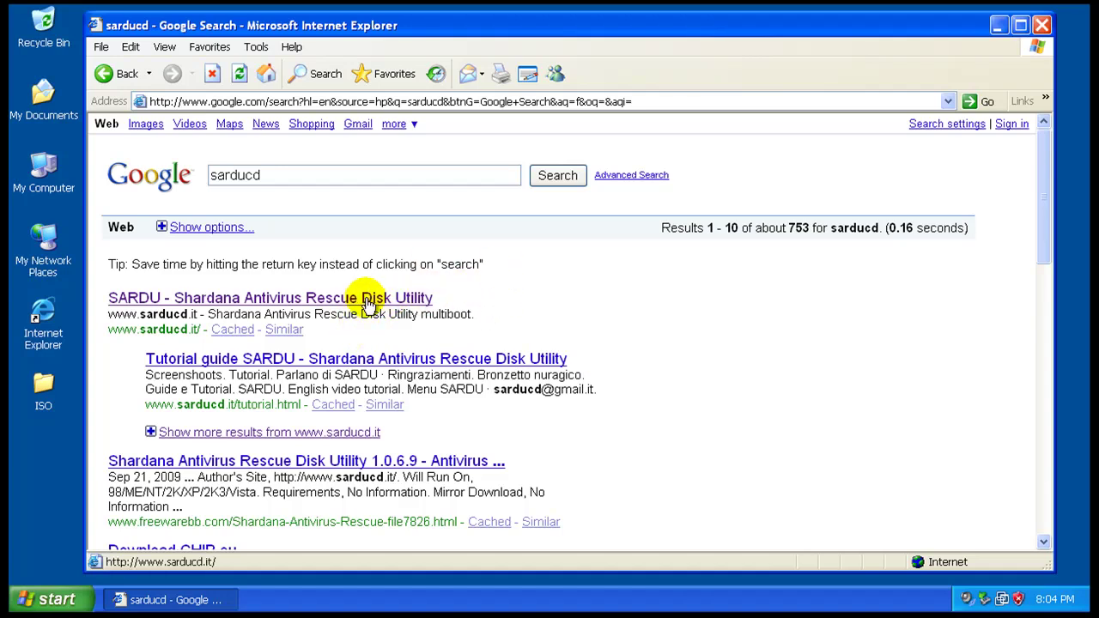
pyautogui.click(302, 245)
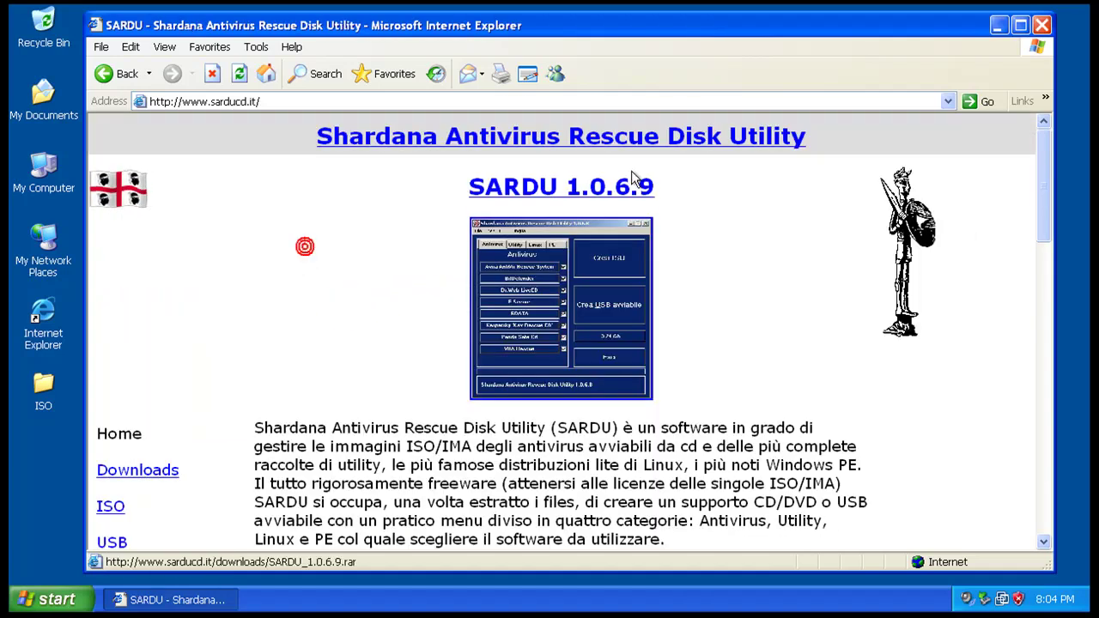
pyautogui.click(1021, 24)
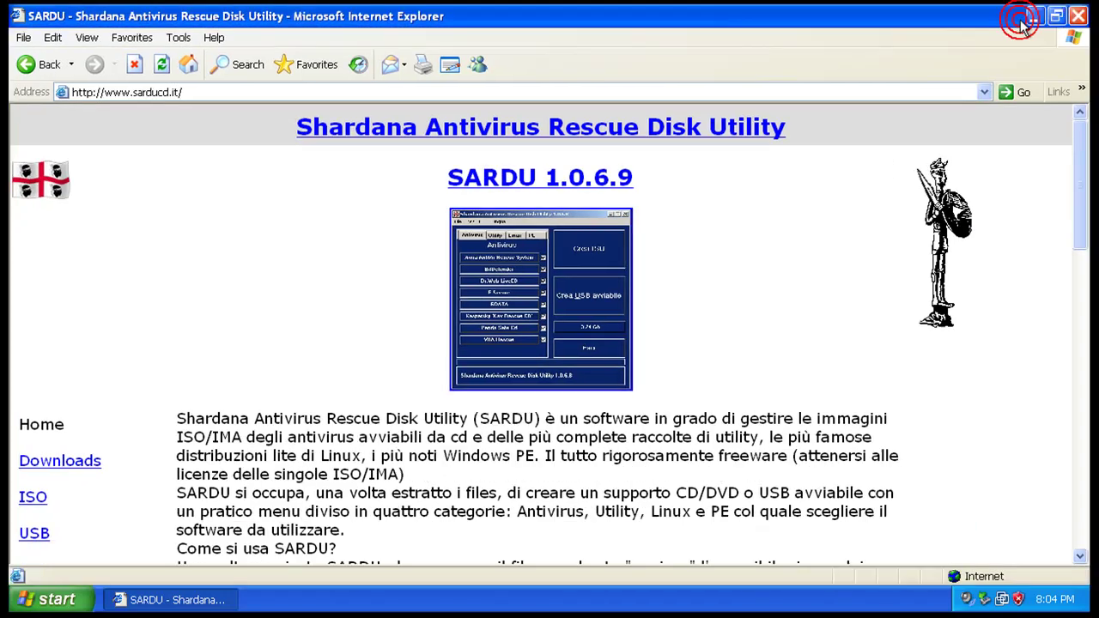
# Open the SARDU site's Downloads page and follow its Softpedia download link.
pyautogui.scroll(-3, 442, 208)
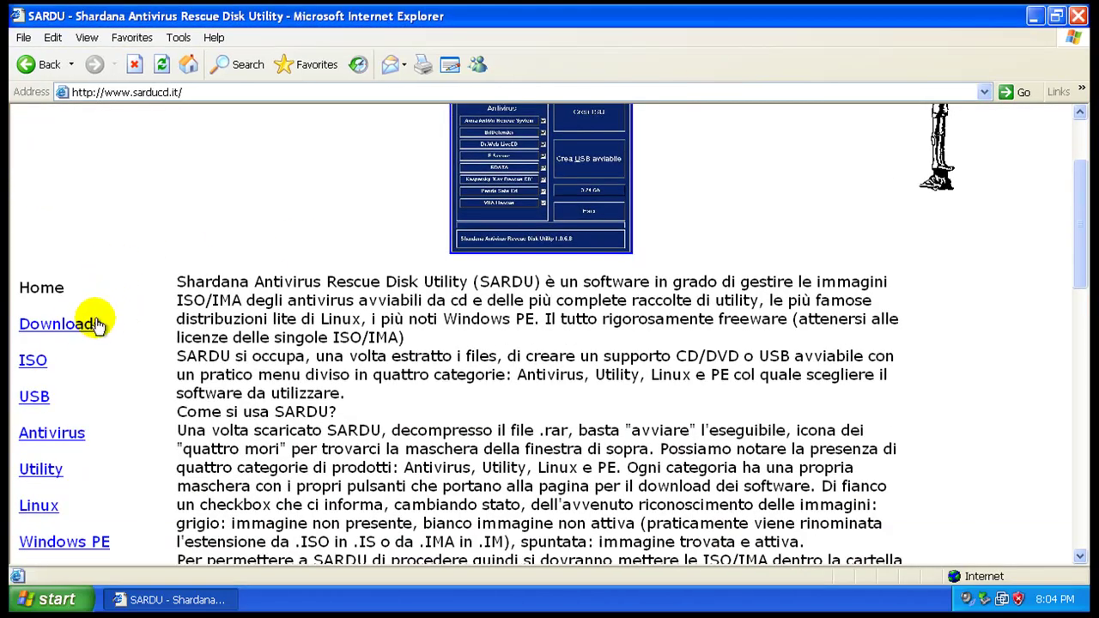
pyautogui.click(81, 329)
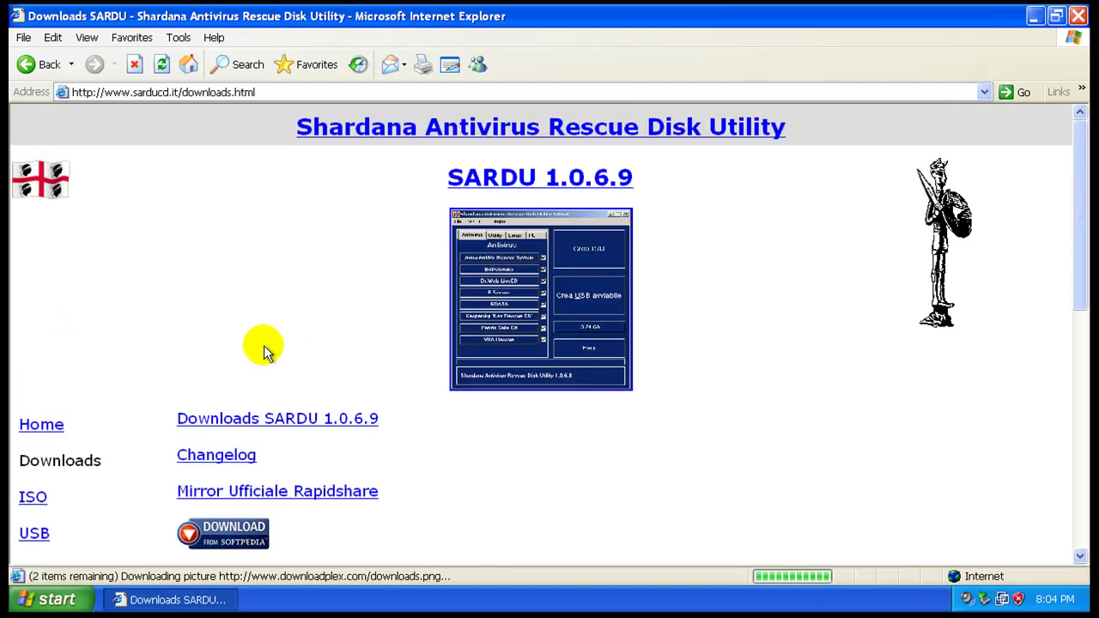
pyautogui.scroll(-3, 378, 361)
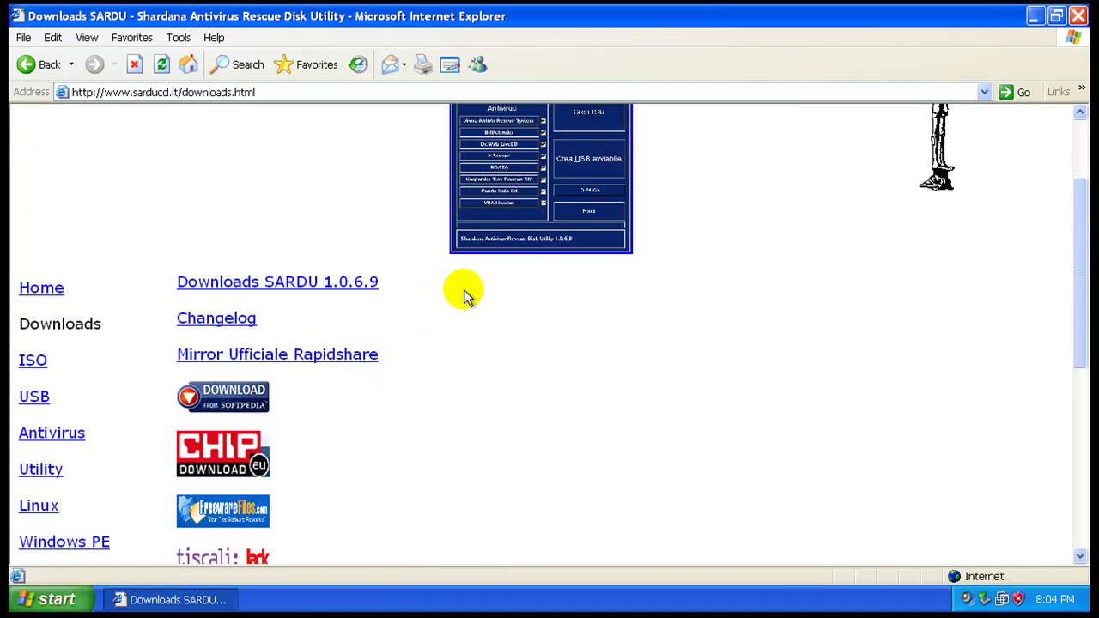
pyautogui.scroll(-3, 289, 388)
pyautogui.click(262, 258)
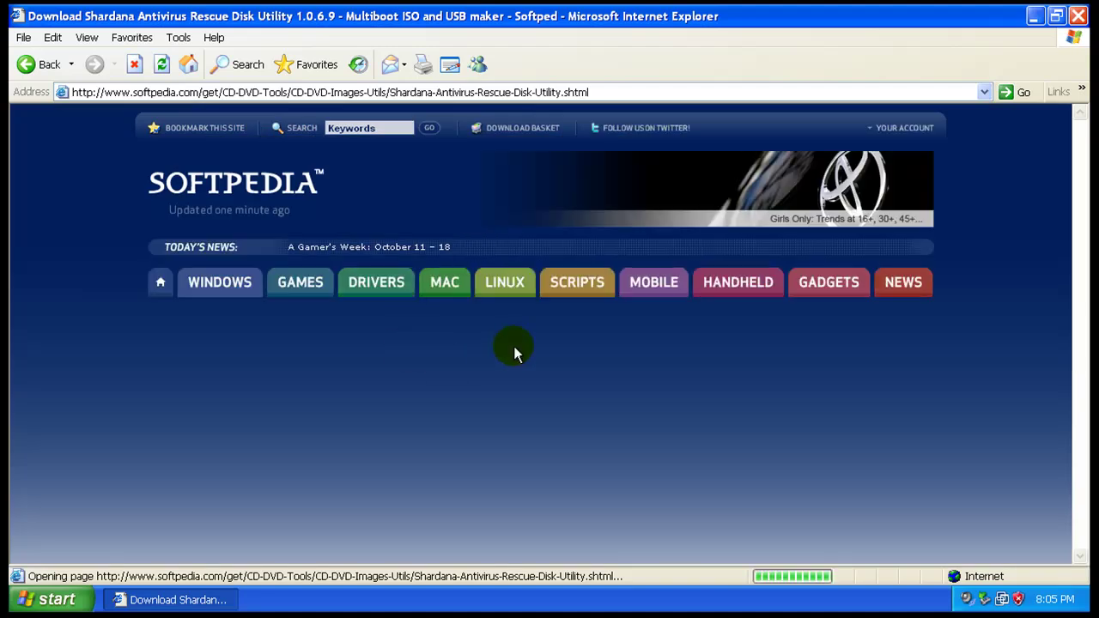
# Proceed to the Softpedia page listing the download locations for Shardana Antivirus Rescue Disk Utility 1.0.6.9.
pyautogui.scroll(-6, 631, 325)
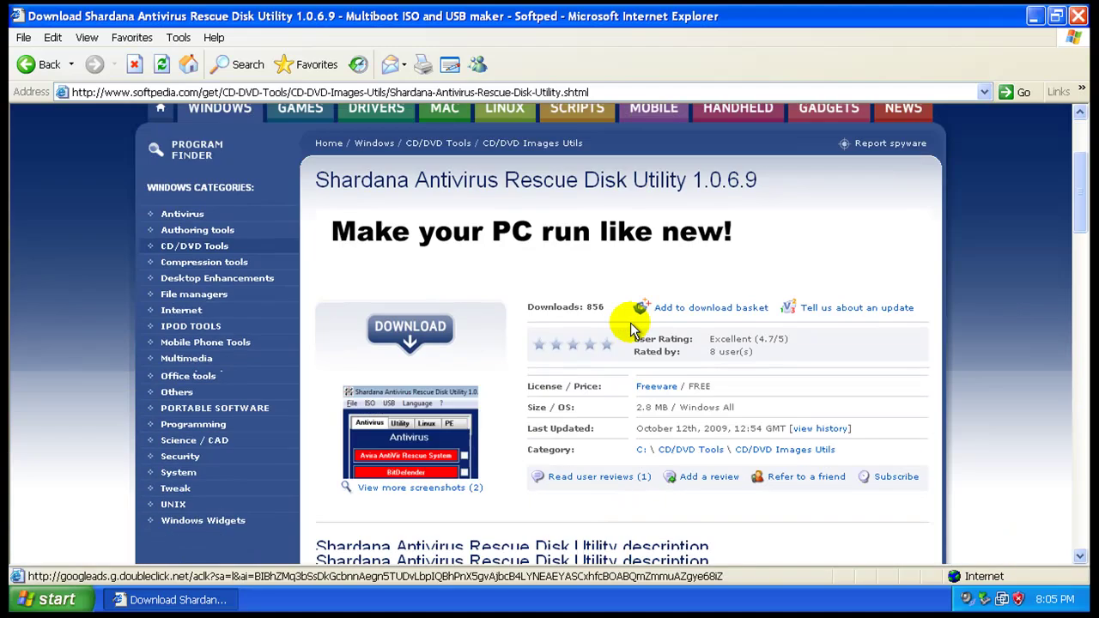
pyautogui.scroll(3, 631, 331)
pyautogui.click(418, 383)
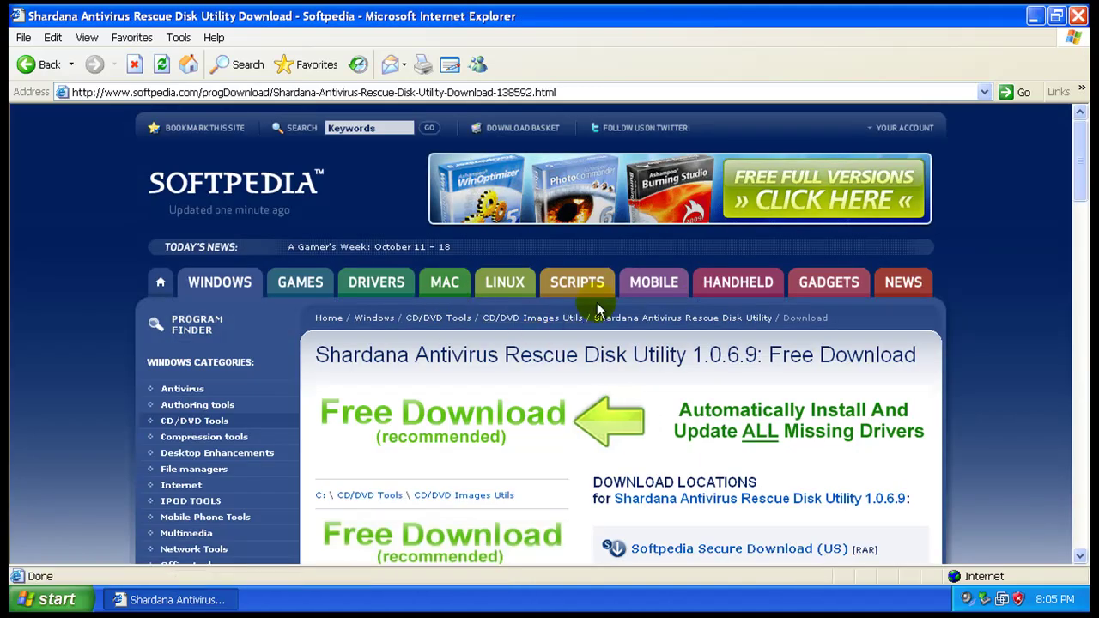
# Download SARDU_1.0.6.9.rar from External mirror 1 and save it to the desktop.
pyautogui.scroll(-2, 598, 309)
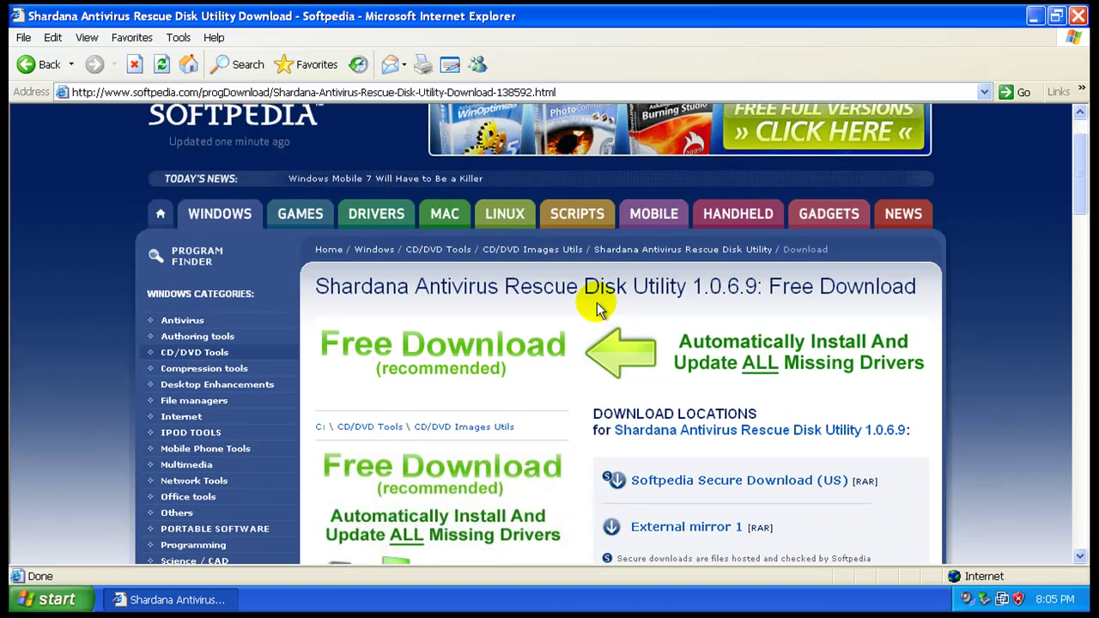
pyautogui.scroll(-2, 591, 313)
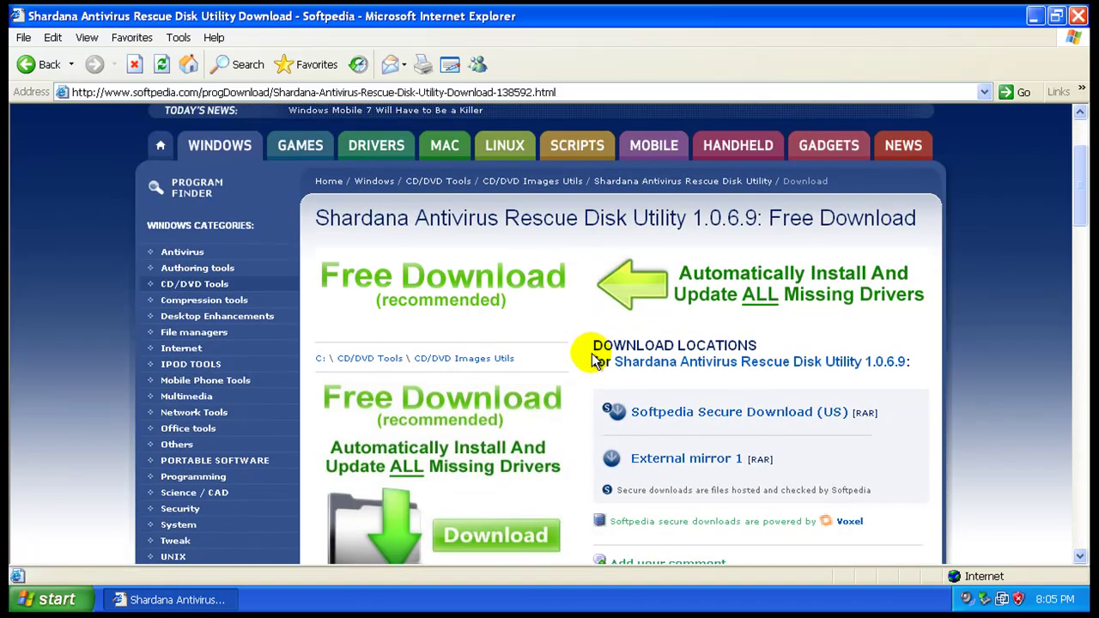
pyautogui.click(758, 456)
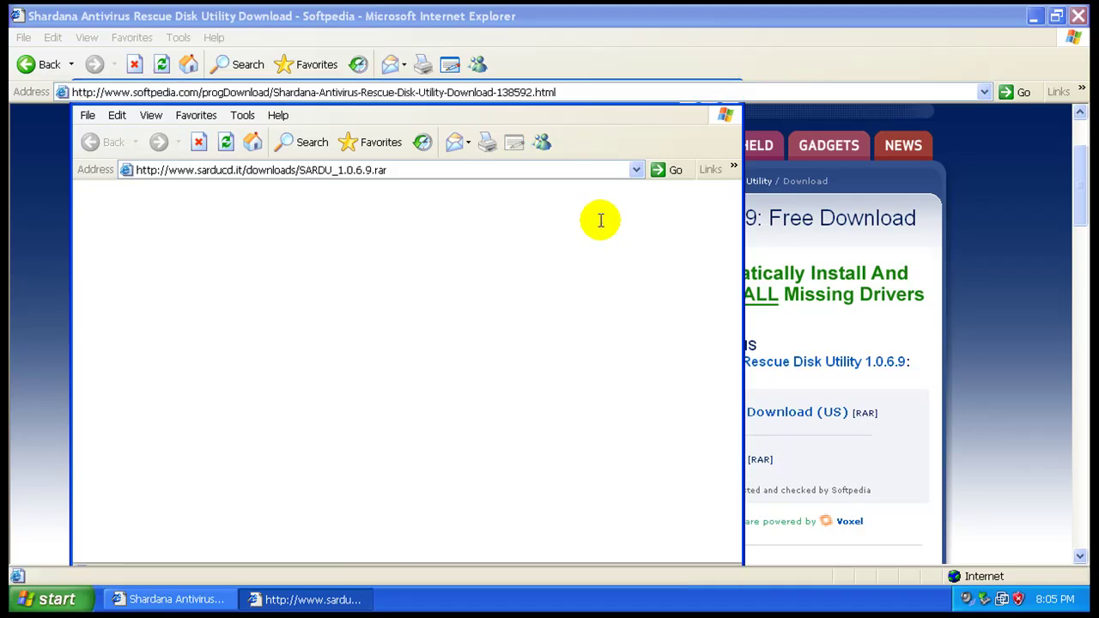
pyautogui.click(595, 318)
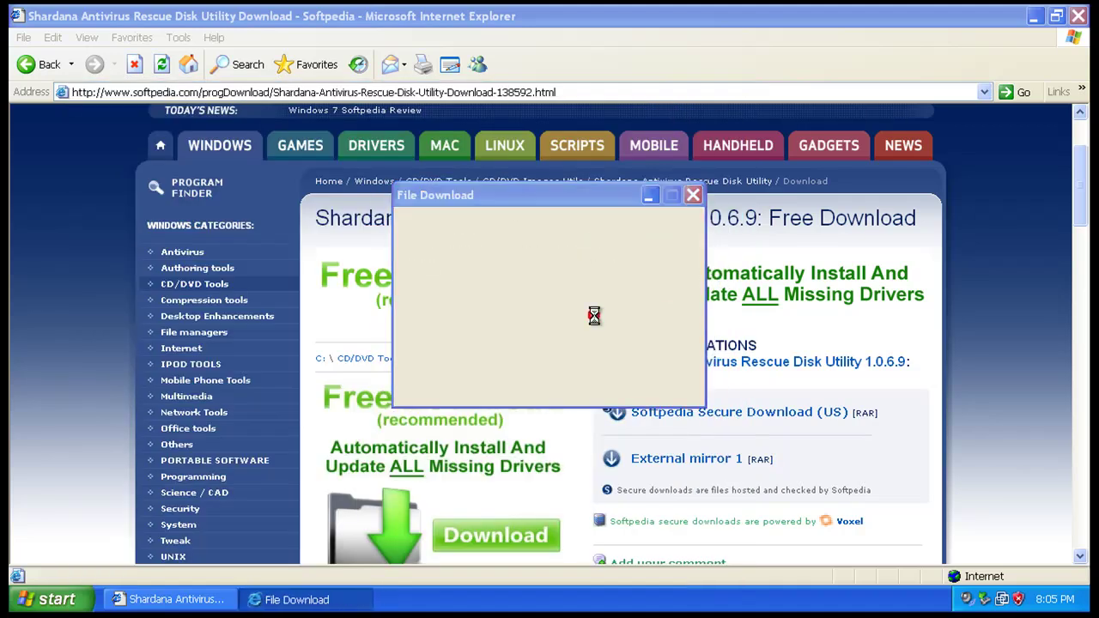
pyautogui.click(828, 520)
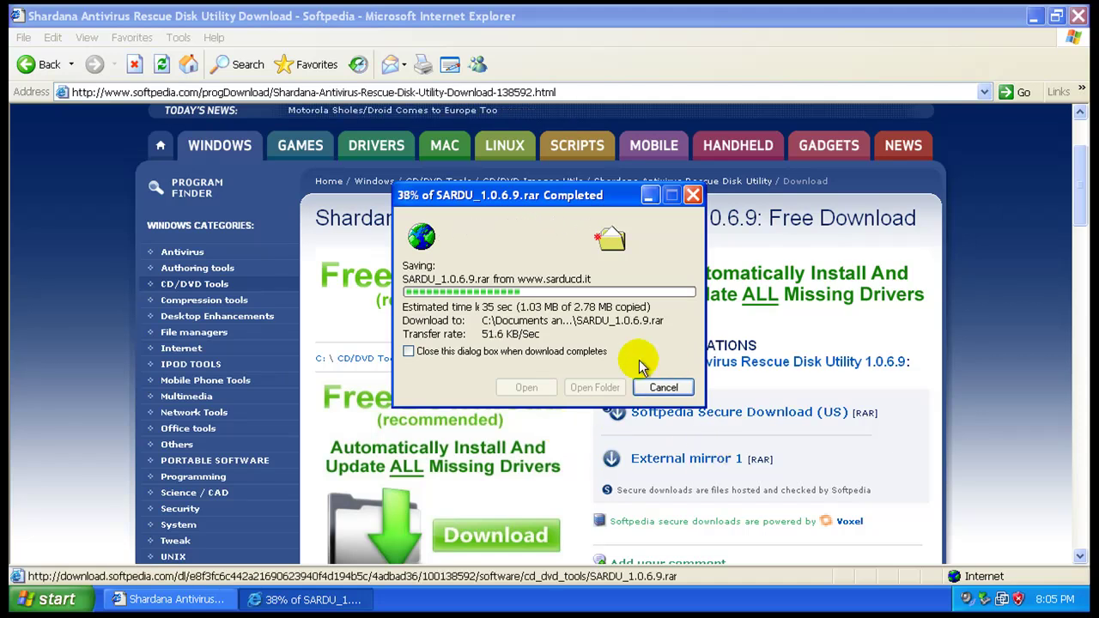
# Let the SARDU_1.0.6.9.rar download finish, and close its download dialog and the browser window.
pyautogui.click(498, 333)
pyautogui.click(657, 393)
pyautogui.click(596, 319)
pyautogui.click(662, 386)
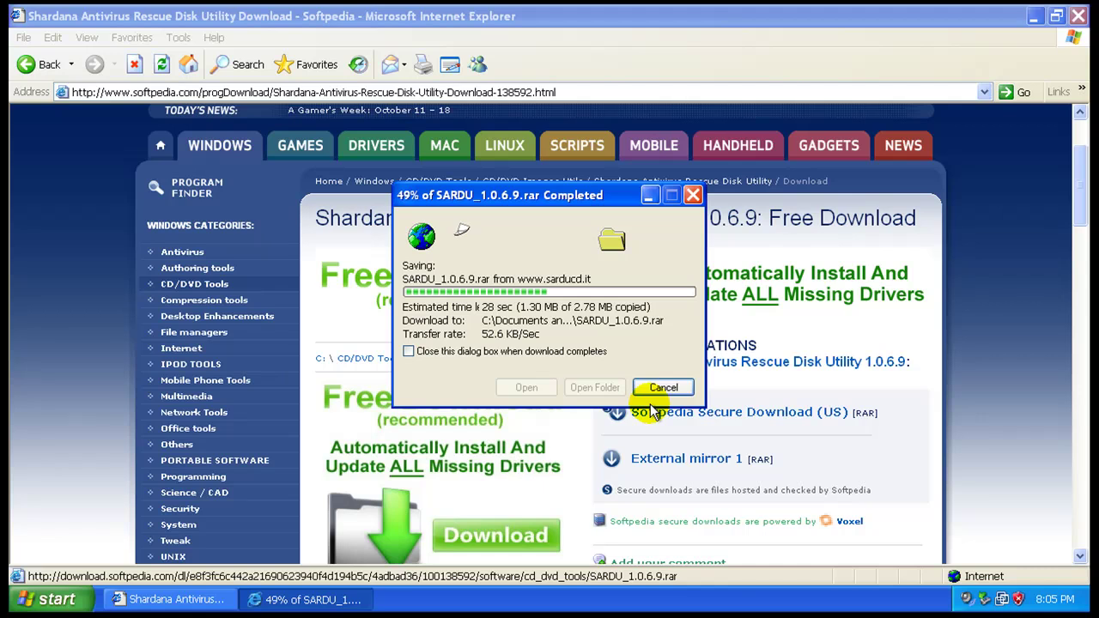
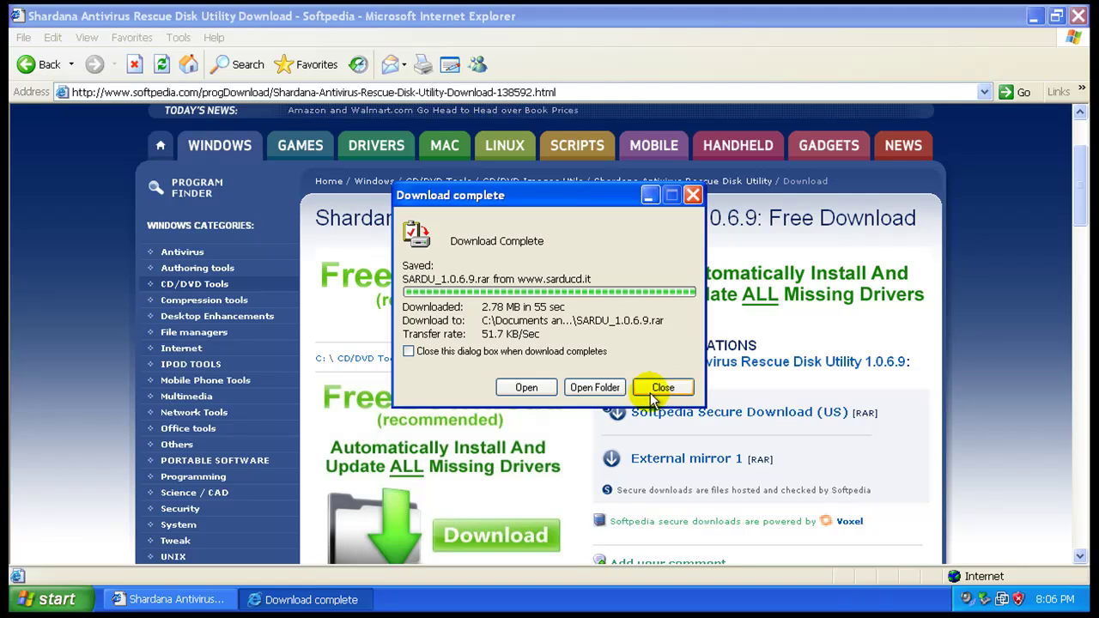
pyautogui.click(662, 387)
pyautogui.click(1078, 15)
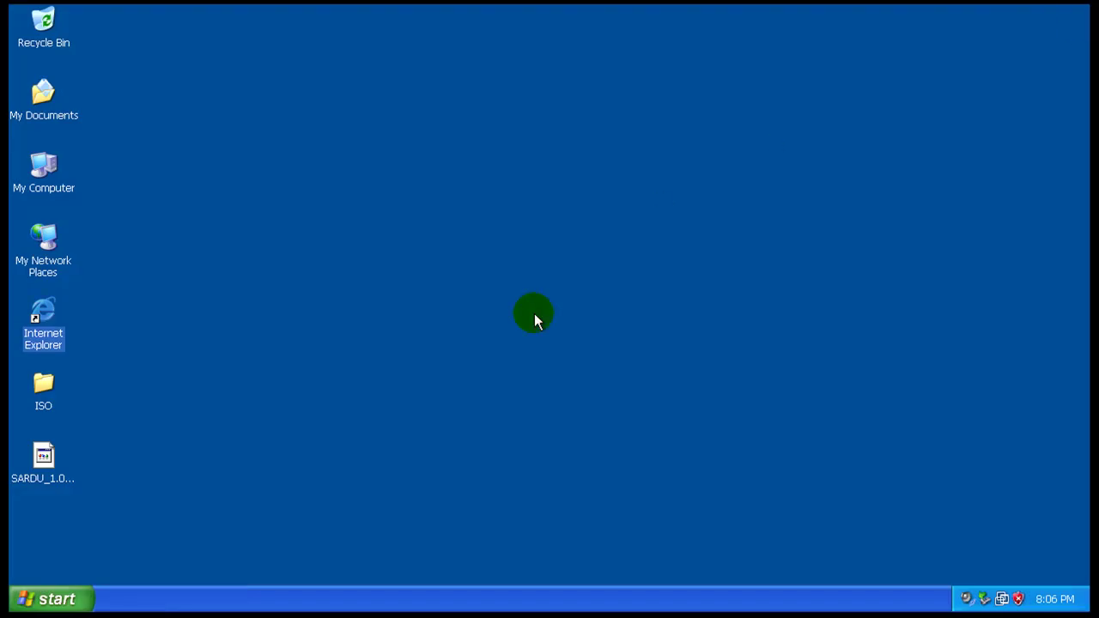
# Open the SARDU_1.0.6.9.rar archive from the desktop in WinRAR on the host and bring its window fully onto the screen.
pyautogui.click(45, 459)
pyautogui.moveTo(45, 460); pyautogui.dragTo(156, 608)
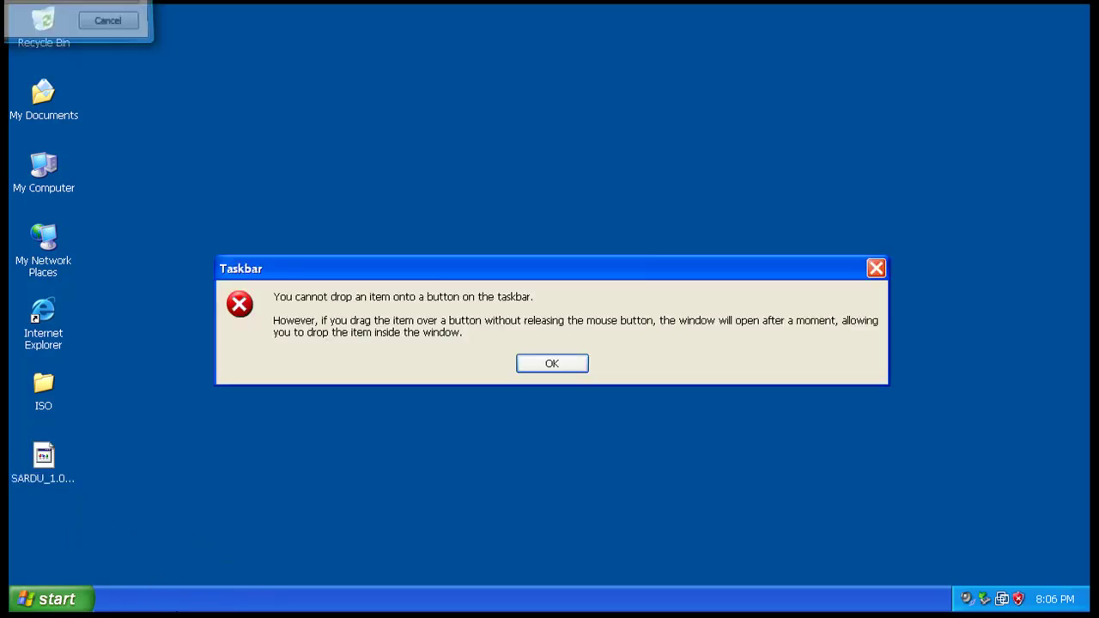
pyautogui.click(550, 363)
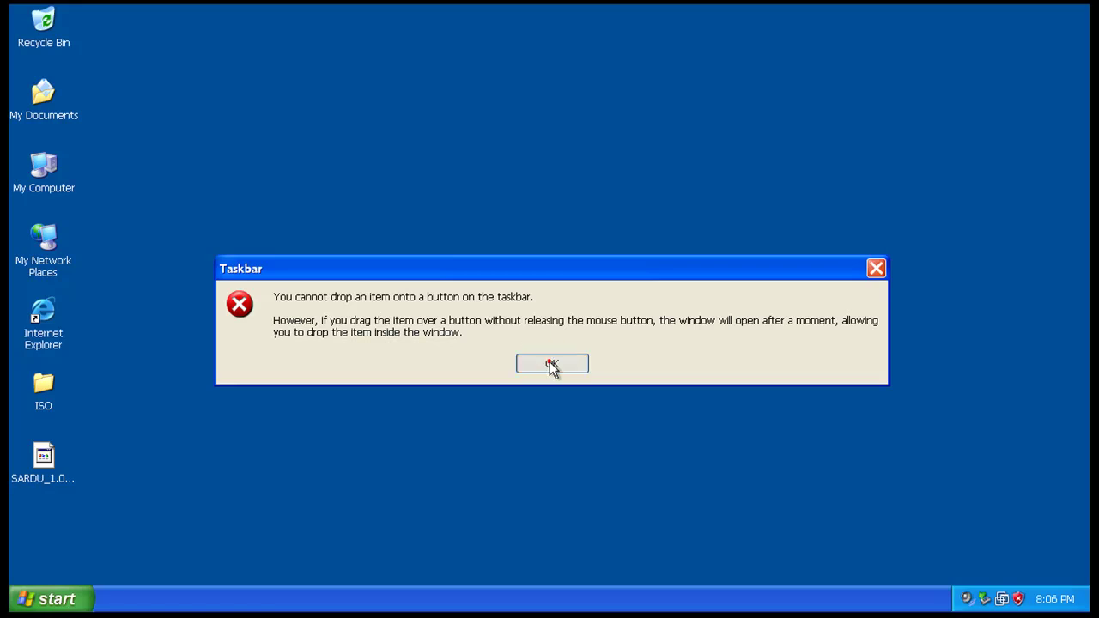
pyautogui.click(326, 154)
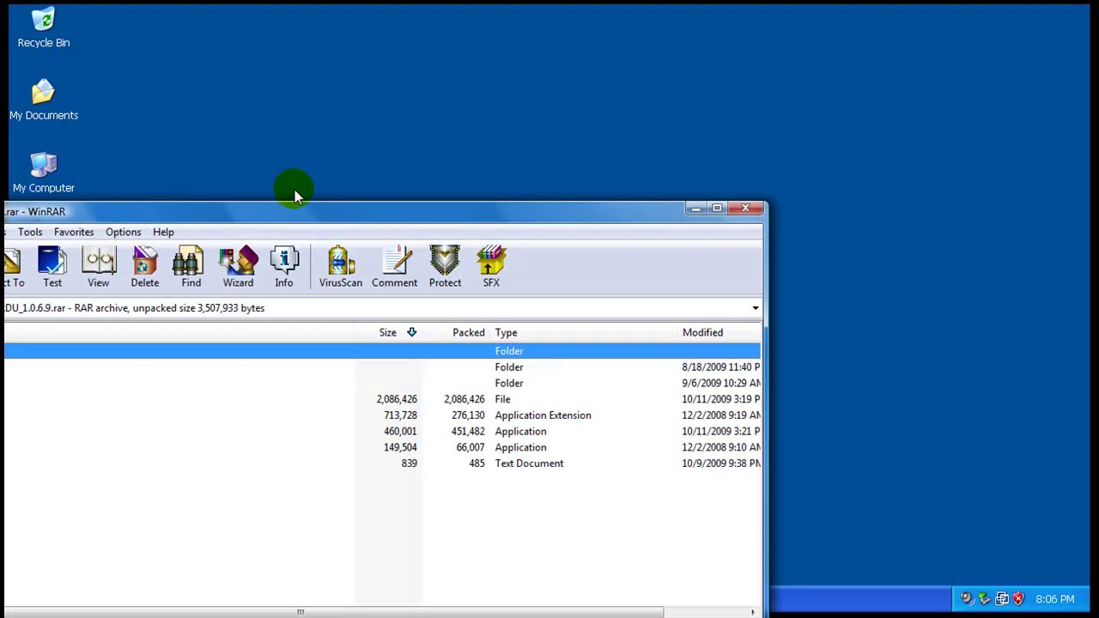
pyautogui.moveTo(307, 214); pyautogui.dragTo(563, 59)
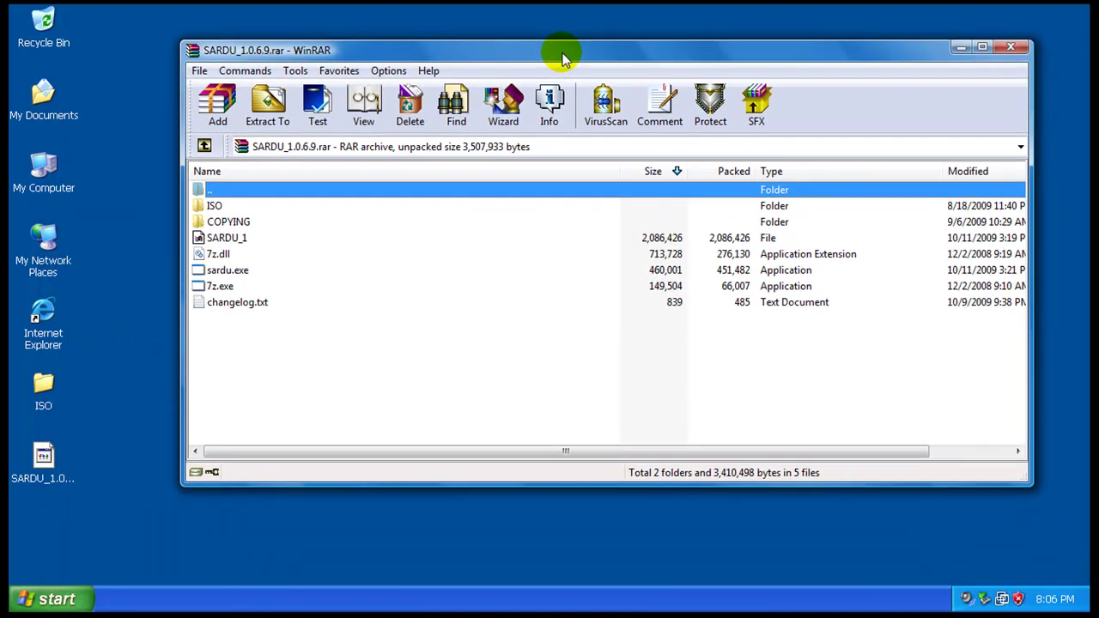
# Create a desktop folder named sardu and open it.
pyautogui.press('Escape')
pyautogui.click(111, 414)
pyautogui.rightClick(135, 407)
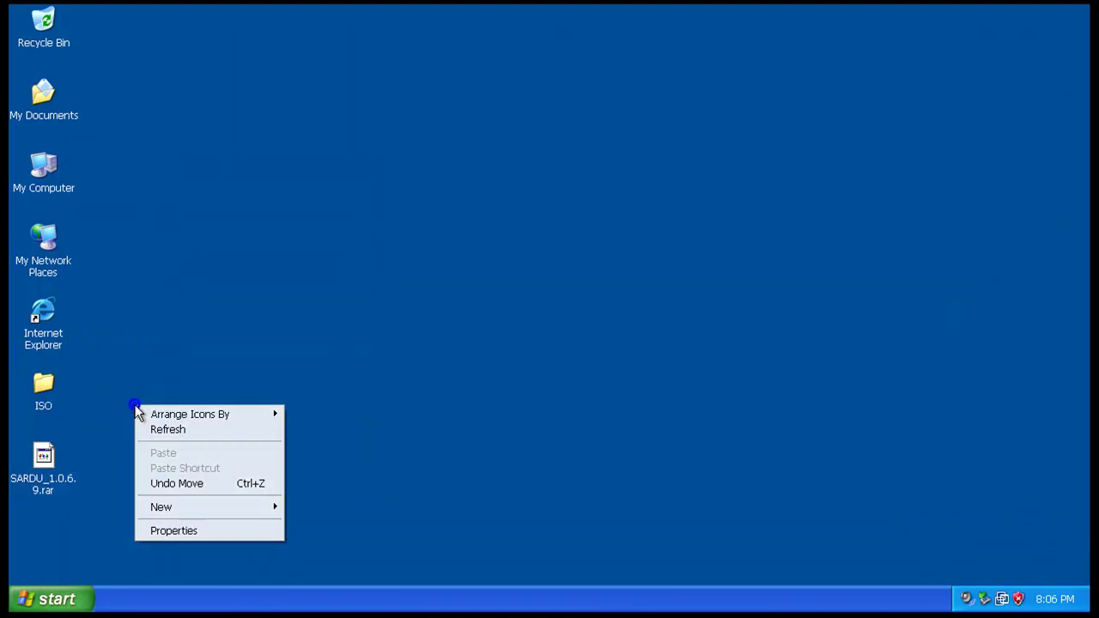
pyautogui.moveTo(226, 510)
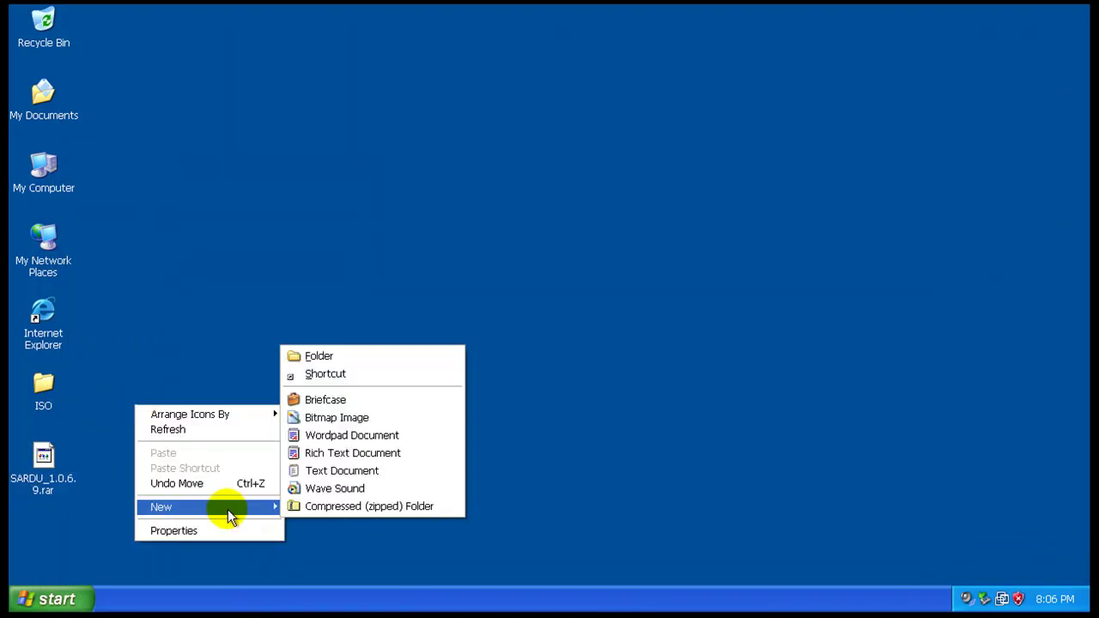
pyautogui.click(366, 359)
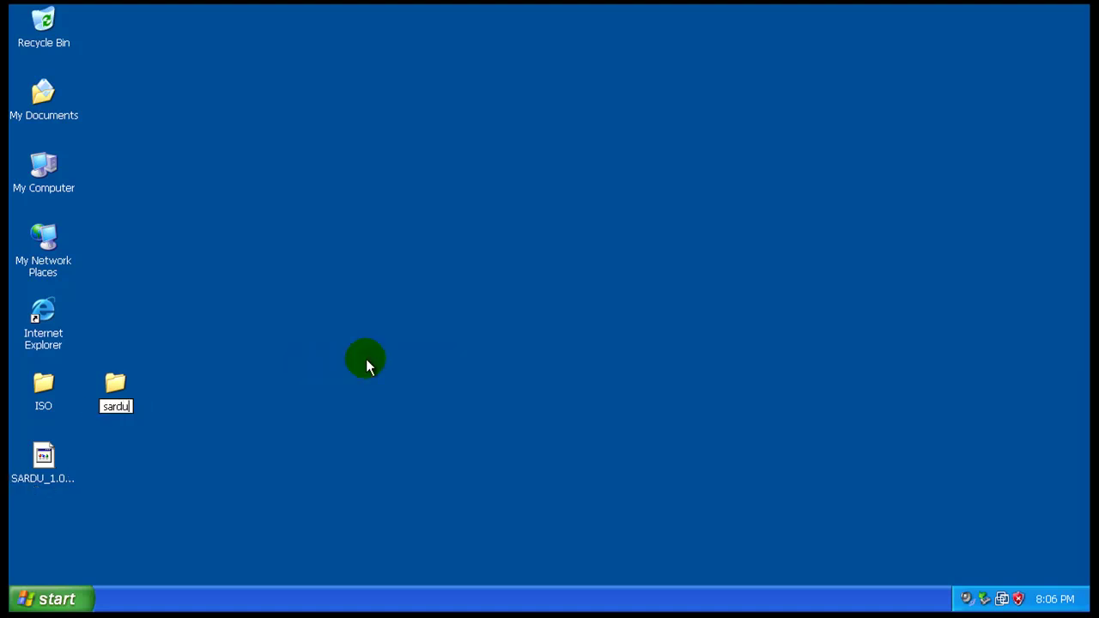
pyautogui.doubleClick(115, 384)
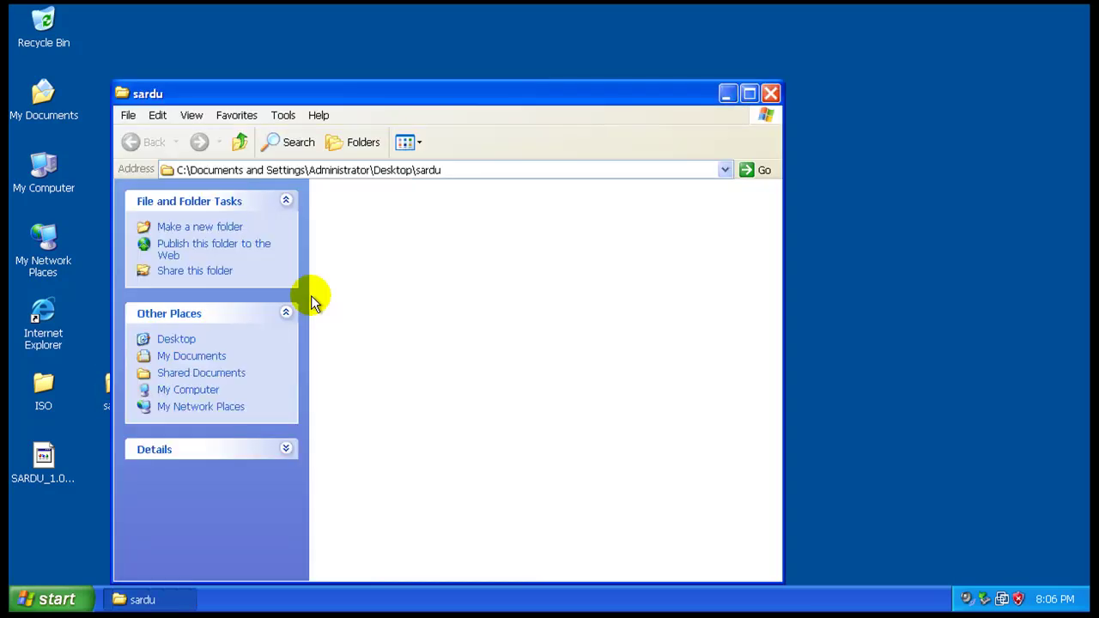
# Try to copy all the archive's files and folders from WinRAR into the sardu folder, and close the folder window.
pyautogui.moveTo(355, 96); pyautogui.dragTo(291, 51)
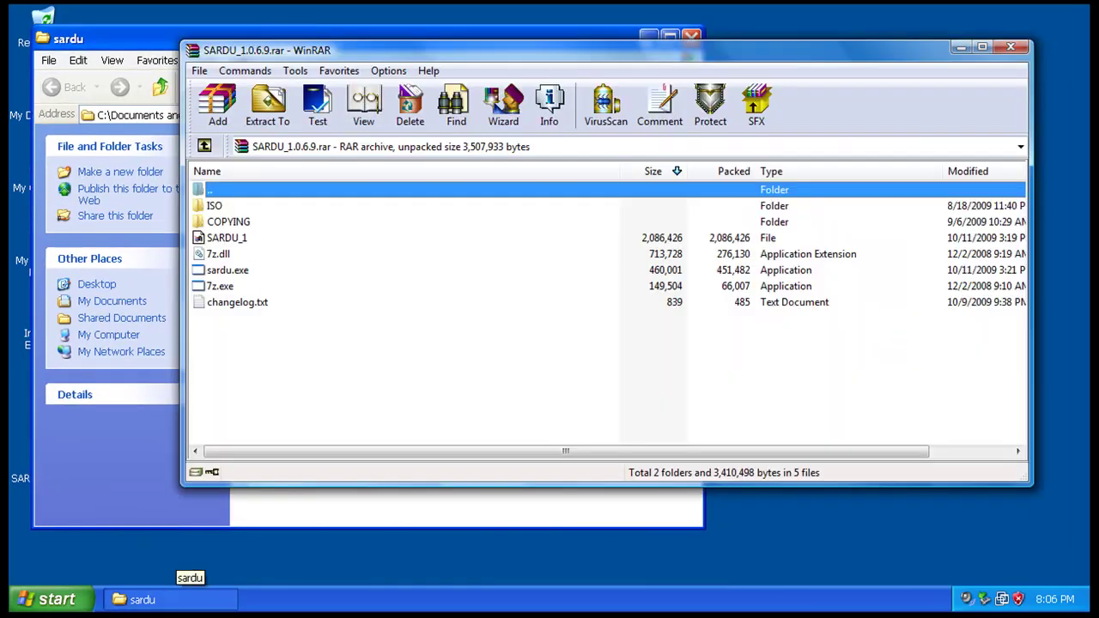
pyautogui.click(455, 53)
pyautogui.moveTo(455, 53); pyautogui.dragTo(746, 80)
pyautogui.moveTo(541, 359); pyautogui.dragTo(282, 258)
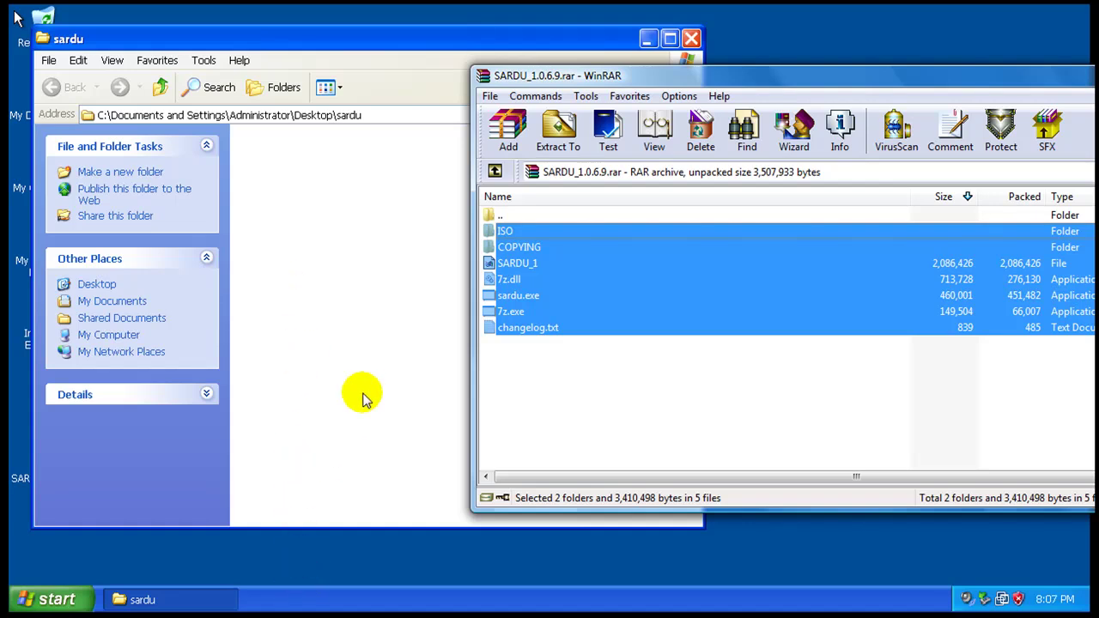
pyautogui.moveTo(602, 77); pyautogui.dragTo(504, 201)
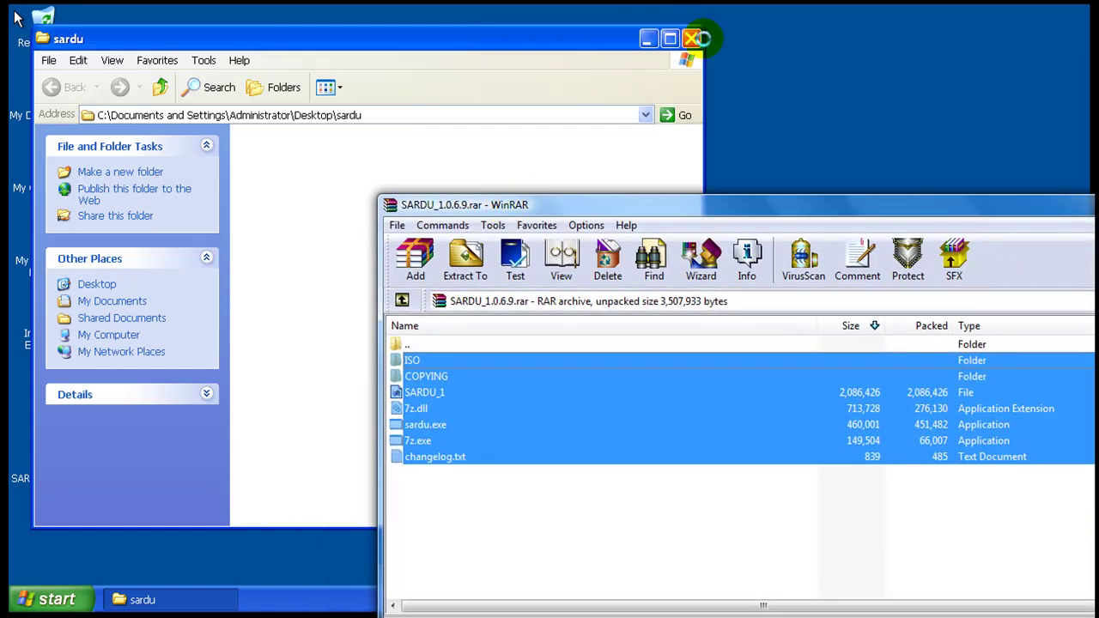
pyautogui.hotkey('alt', 'F4')
pyautogui.click(693, 39)
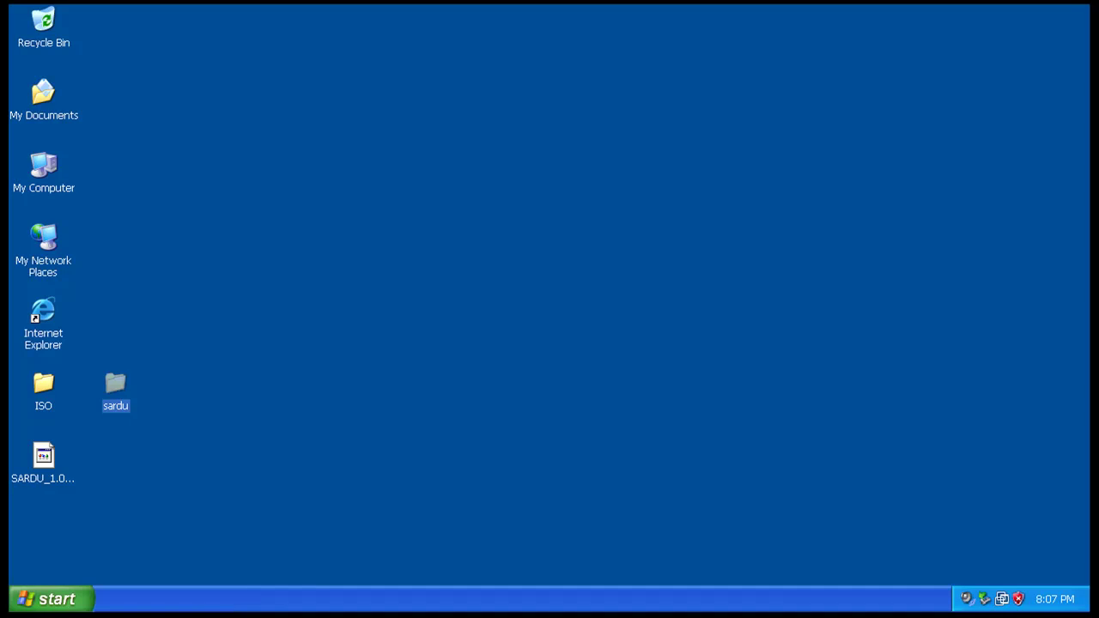
# Move the sardu folder to the middle of the desktop.
pyautogui.click(19, 599)
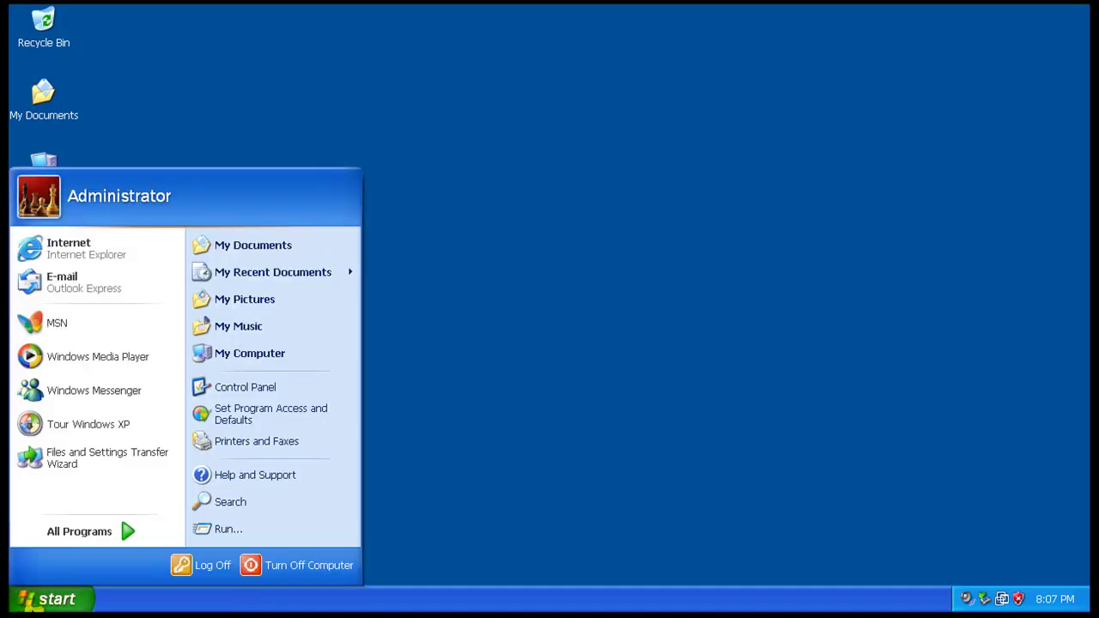
pyautogui.click(481, 605)
pyautogui.moveTo(514, 606); pyautogui.dragTo(464, 318)
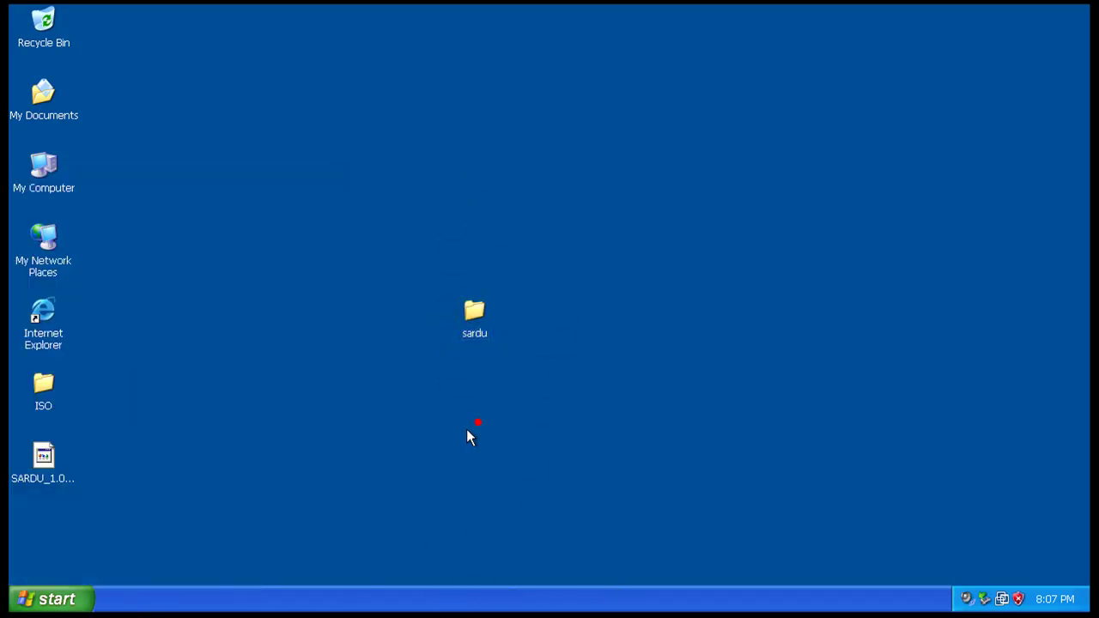
# Create a new folder on the host desktop and decline merging it with the existing SARDU folder.
pyautogui.rightClick(39, 484)
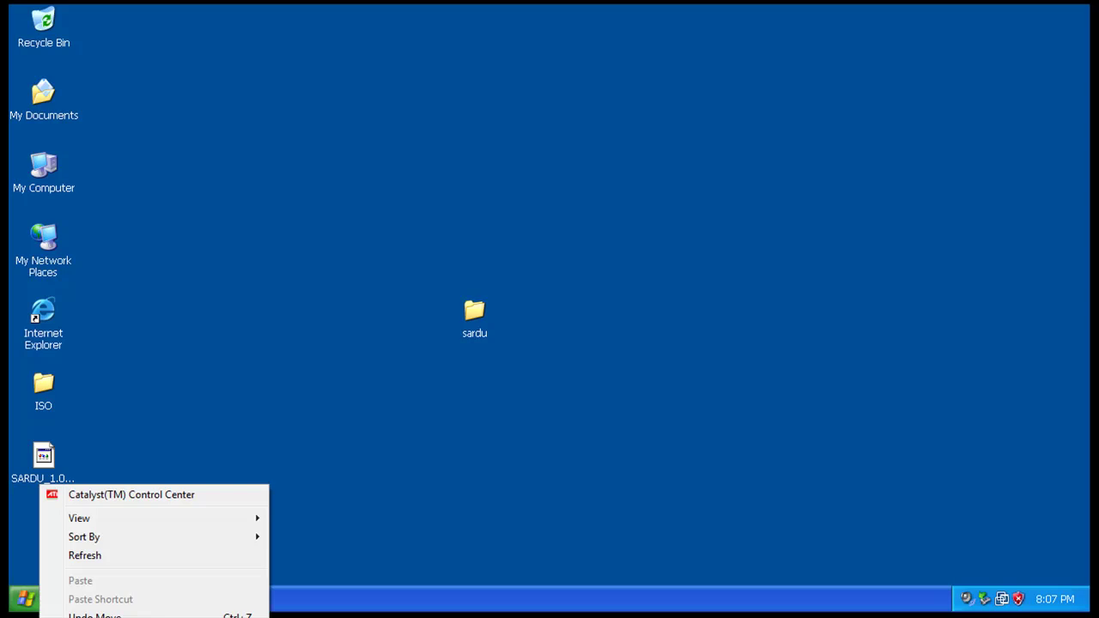
pyautogui.moveTo(155, 616)
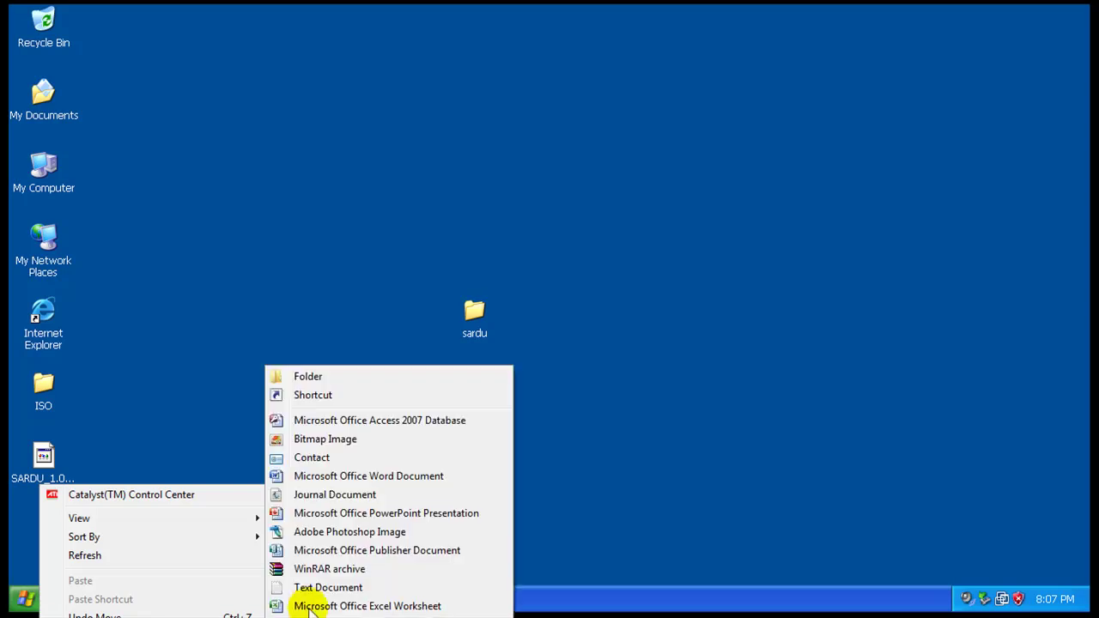
pyautogui.click(359, 376)
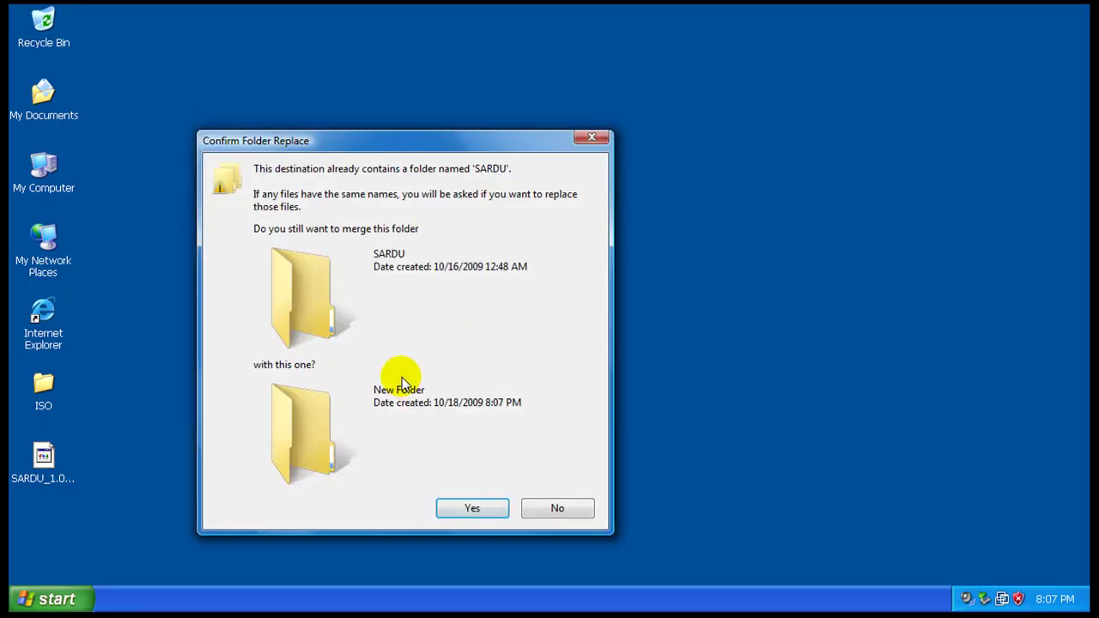
pyautogui.click(549, 507)
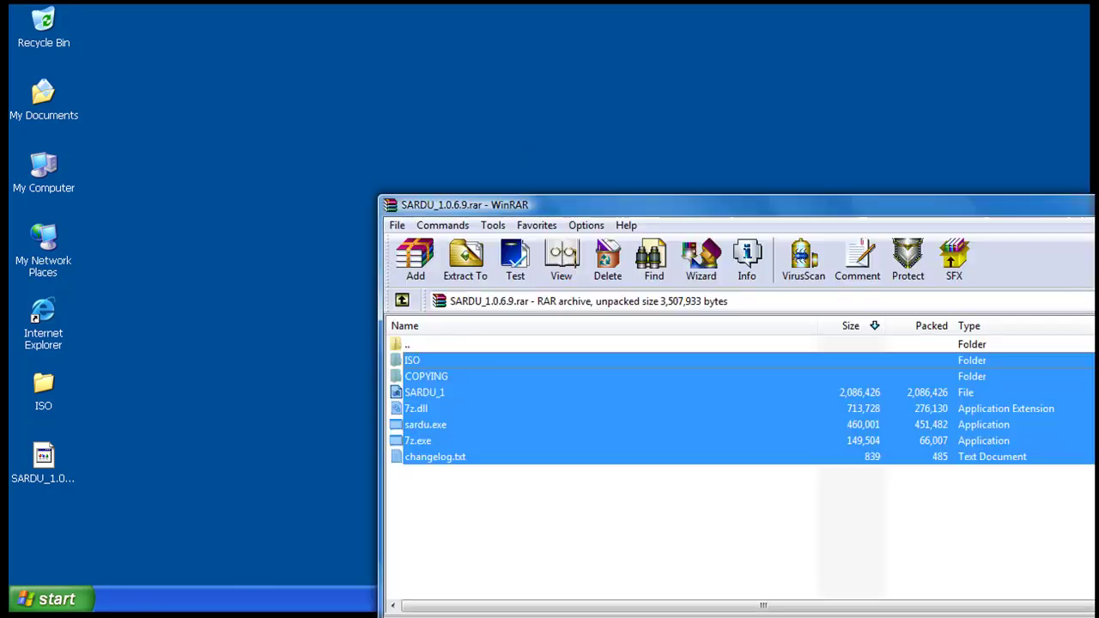
# Extract all the selected files and folders of SARDU_1.0.6.9.rar into the new host folder and close WinRAR.
pyautogui.click(416, 455)
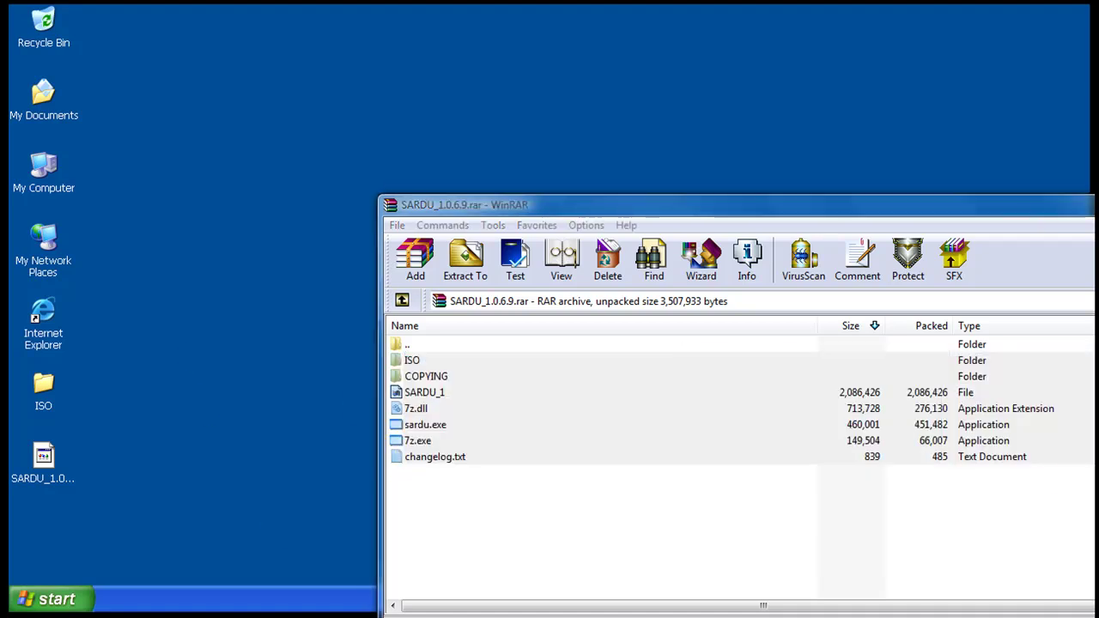
pyautogui.moveTo(1085, 206); pyautogui.dragTo(880, 205)
pyautogui.click(968, 201)
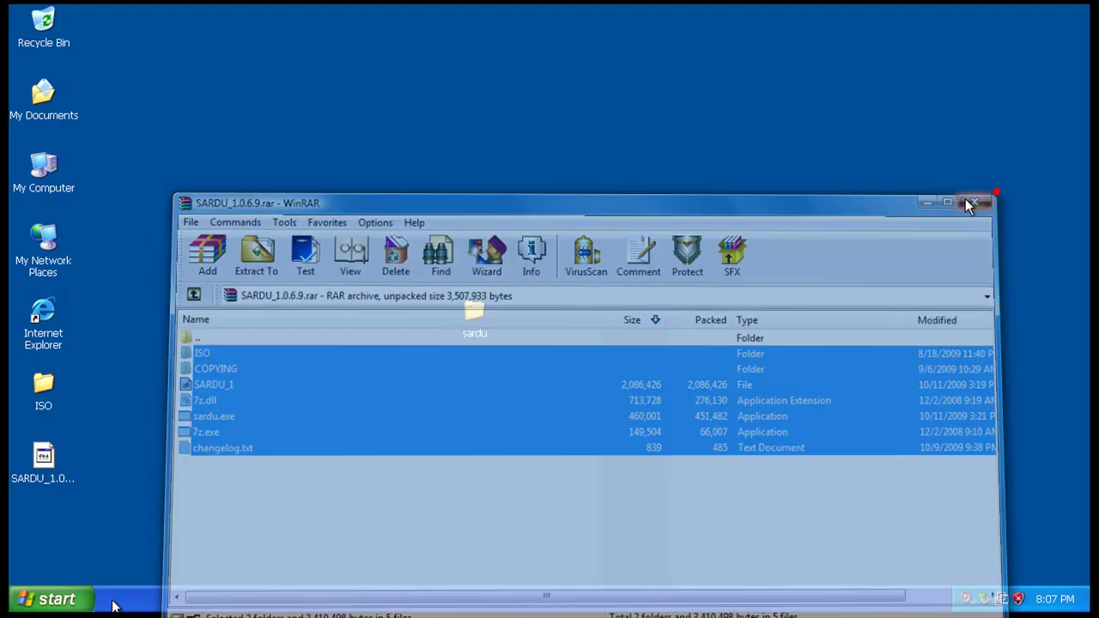
# Delete the sardu folder from the desktop and confirm its removal.
pyautogui.click(446, 476)
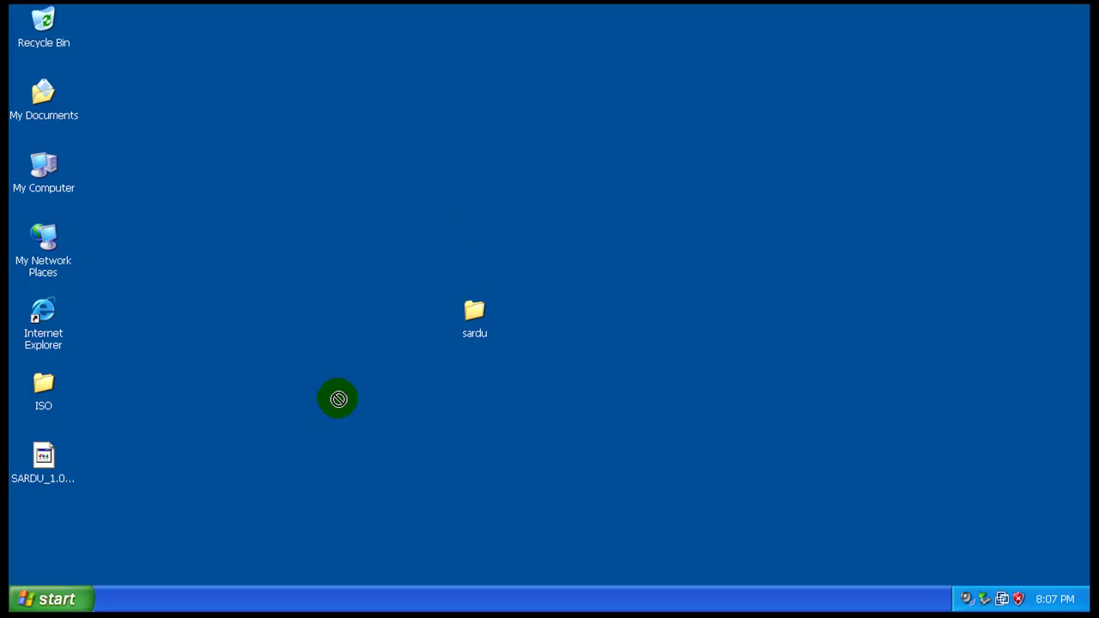
pyautogui.rightClick(475, 311)
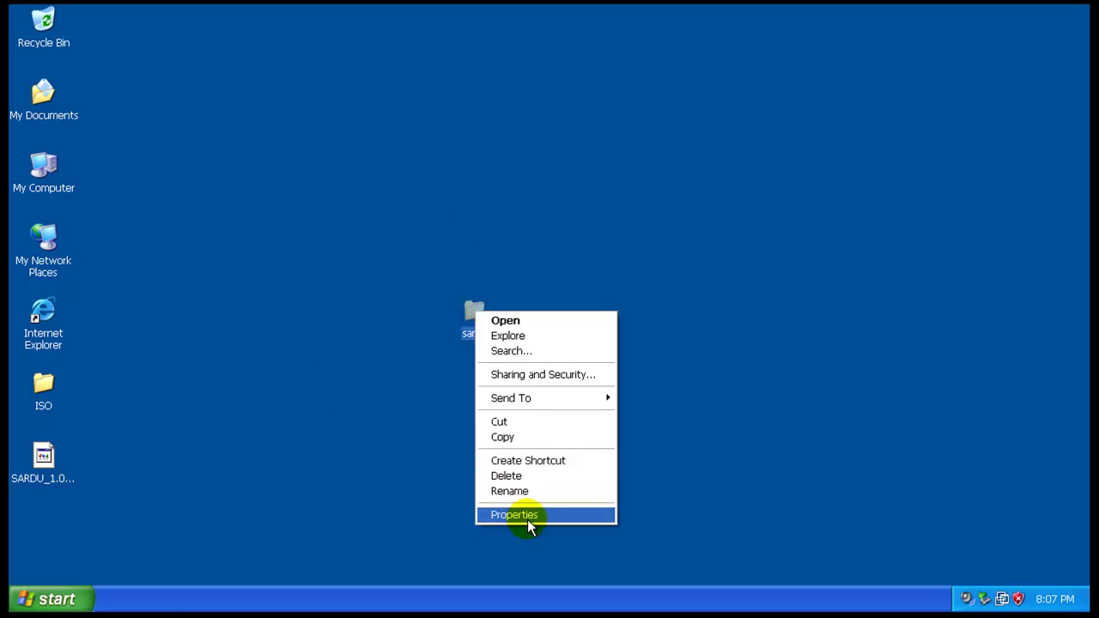
pyautogui.click(524, 476)
pyautogui.click(593, 336)
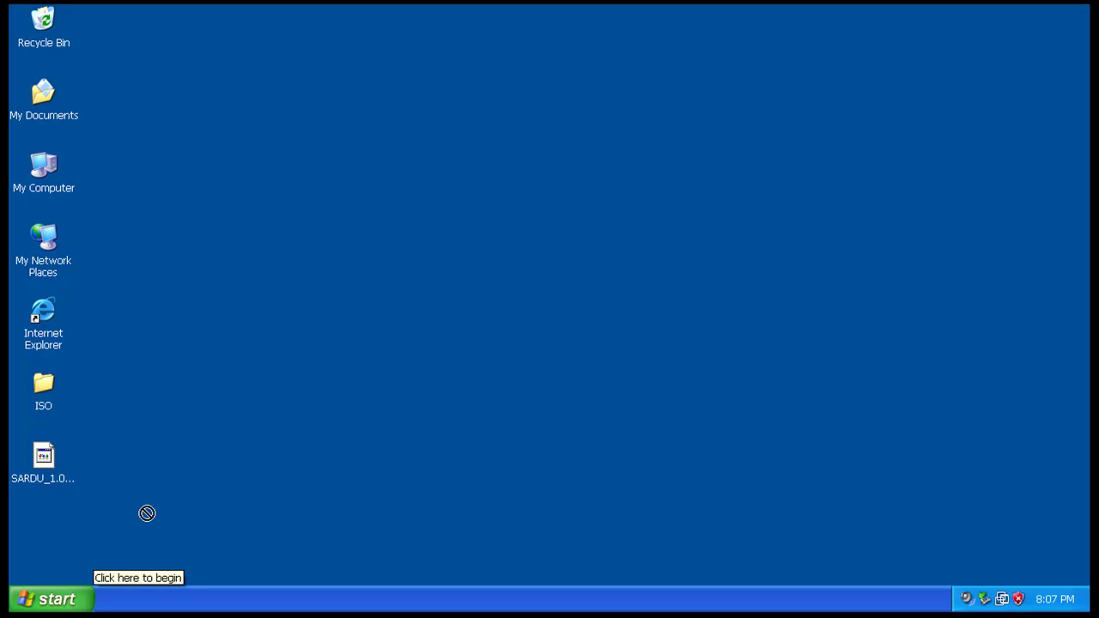
# Open the sardu2 desktop folder, launch the sardu application from it, and minimize the folder window.
pyautogui.click(163, 326)
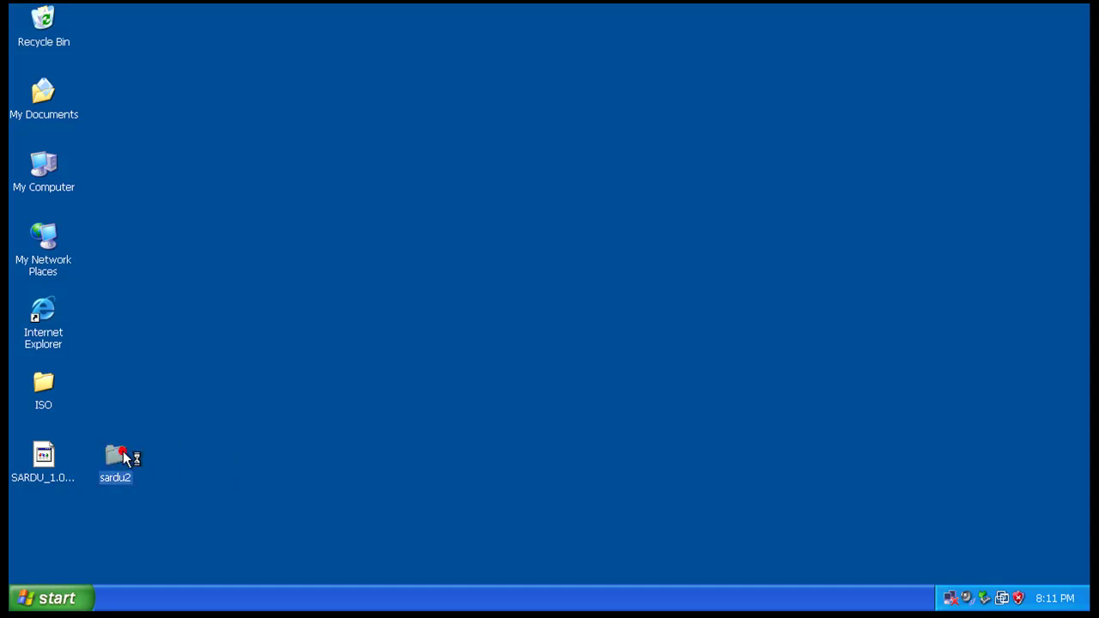
pyautogui.moveTo(380, 42); pyautogui.dragTo(657, 44)
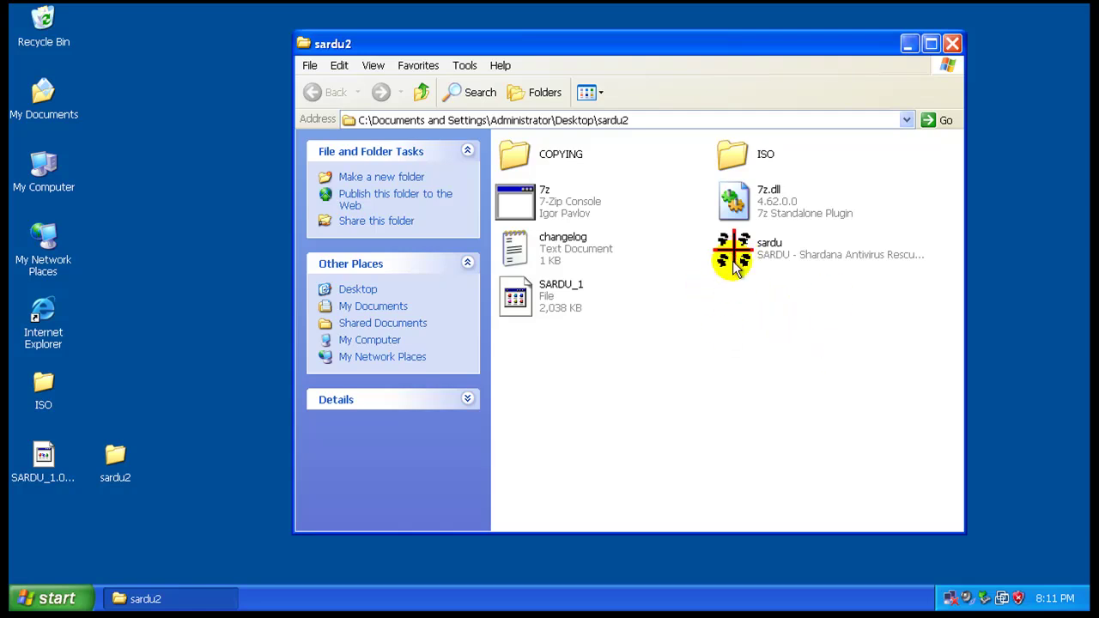
pyautogui.moveTo(733, 266)
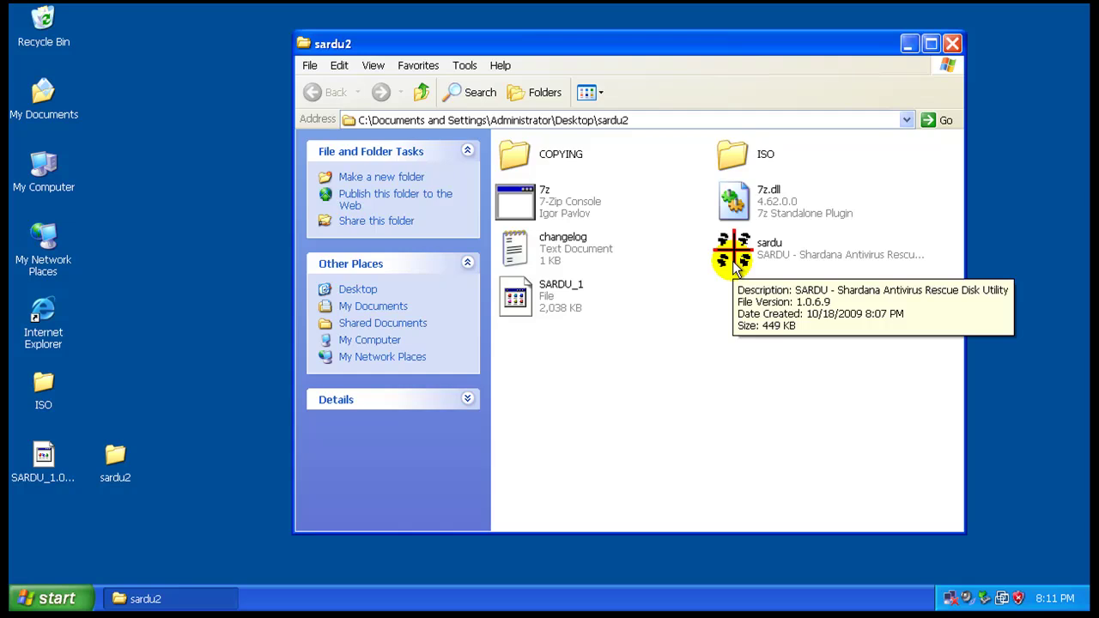
pyautogui.doubleClick(734, 256)
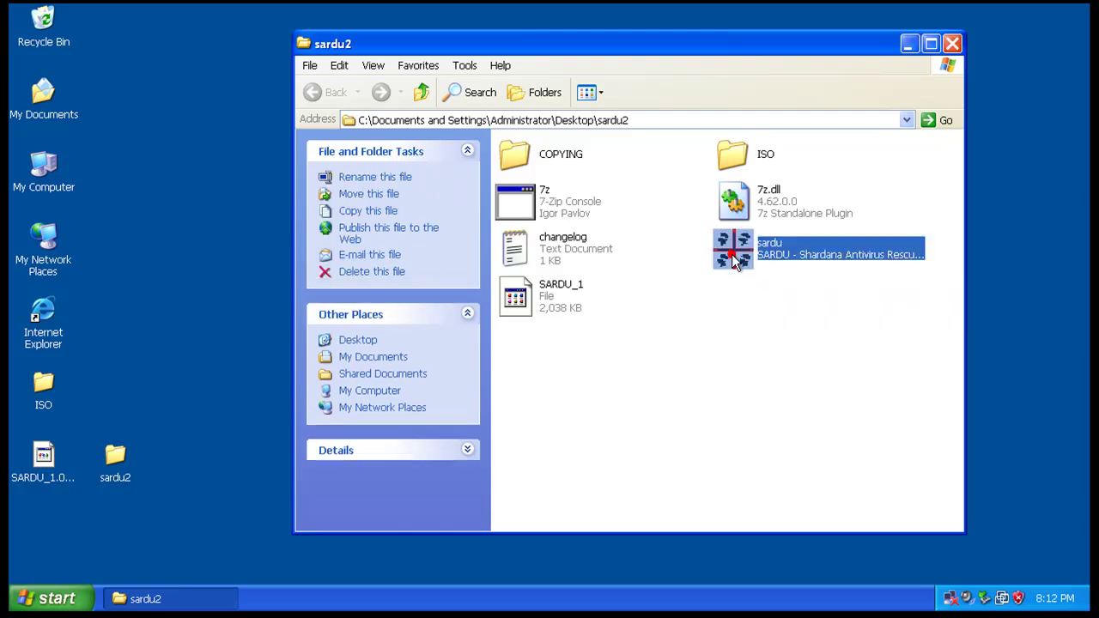
pyautogui.moveTo(491, 213); pyautogui.dragTo(608, 120)
pyautogui.click(909, 44)
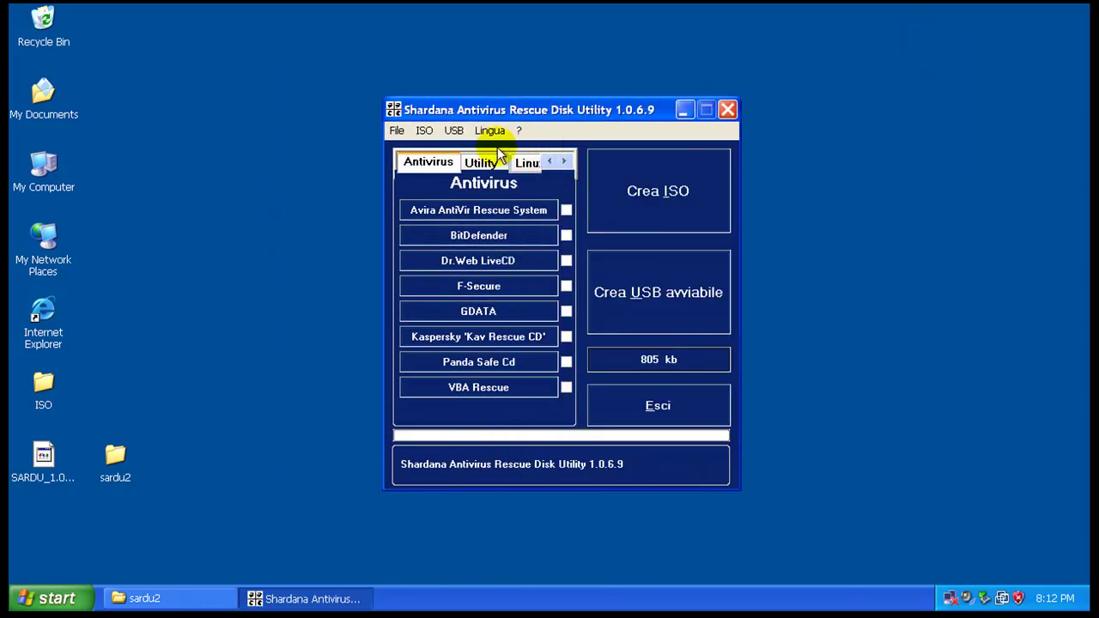
# Set the utility's language to English, acknowledge the restart notice, and close the program.
pyautogui.click(490, 131)
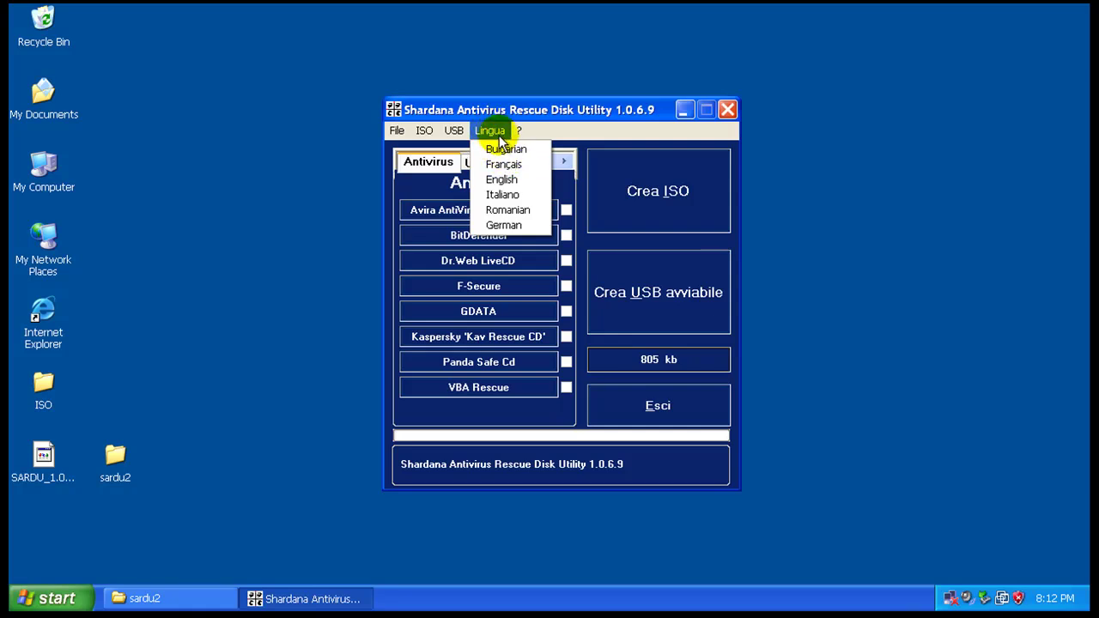
pyautogui.click(504, 181)
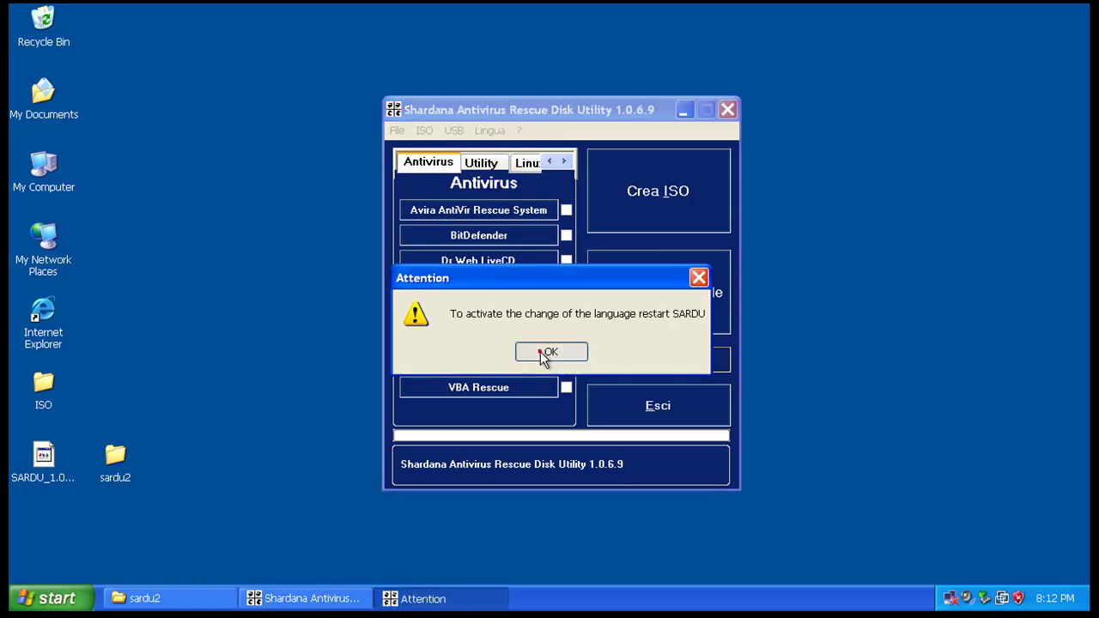
pyautogui.click(547, 353)
pyautogui.rightClick(289, 598)
pyautogui.click(325, 592)
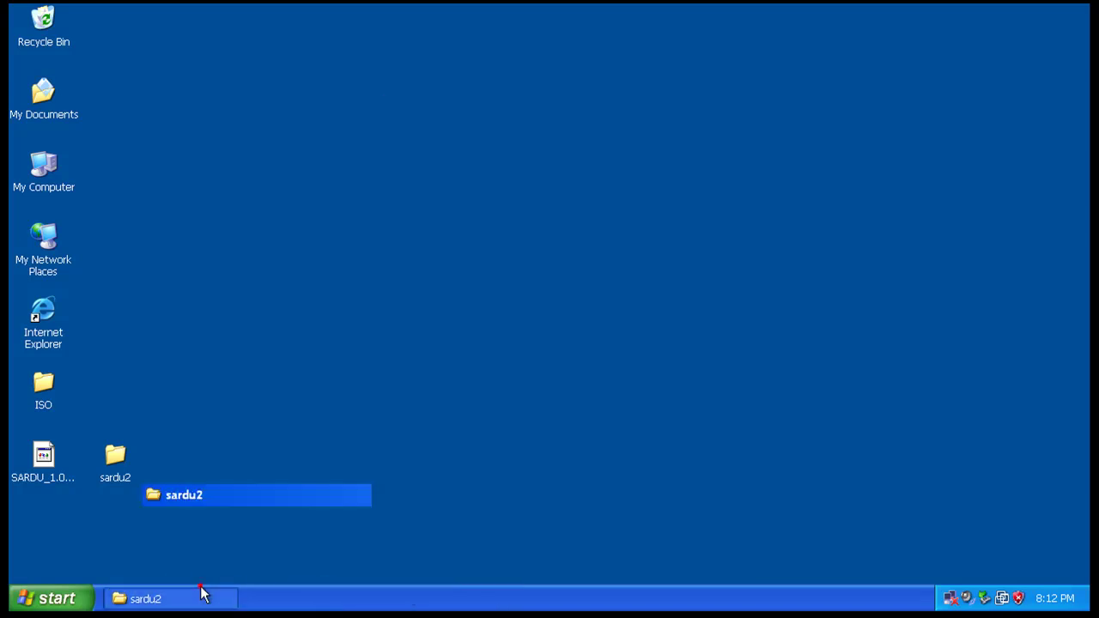
# Relaunch sardu from the sardu2 folder, minimize the folder window, and move the utility to the middle of the desktop.
pyautogui.click(201, 594)
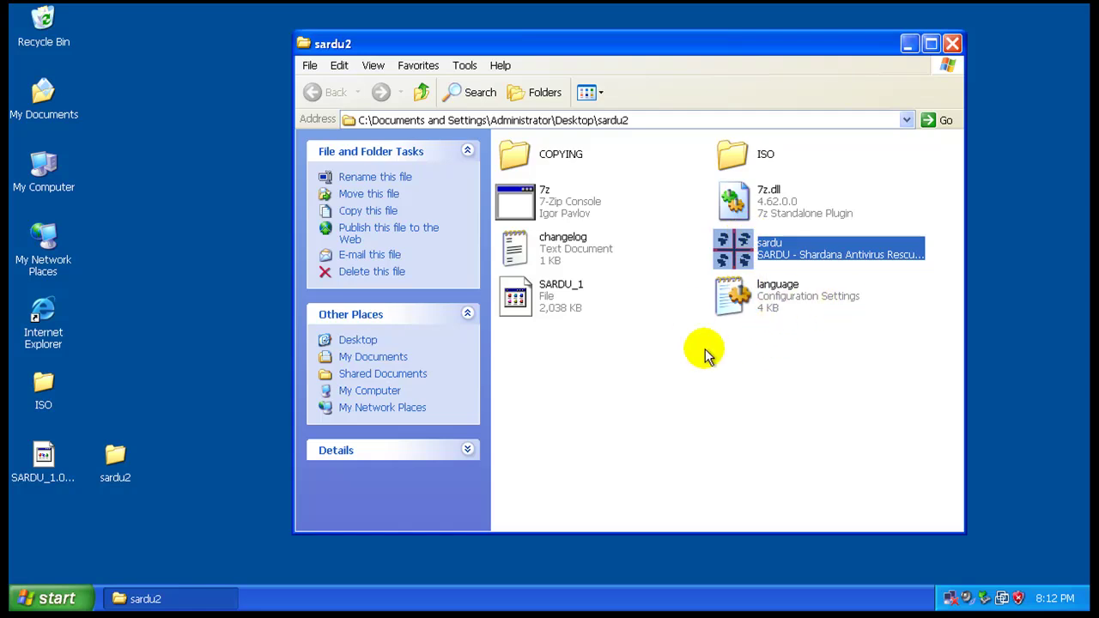
pyautogui.doubleClick(737, 249)
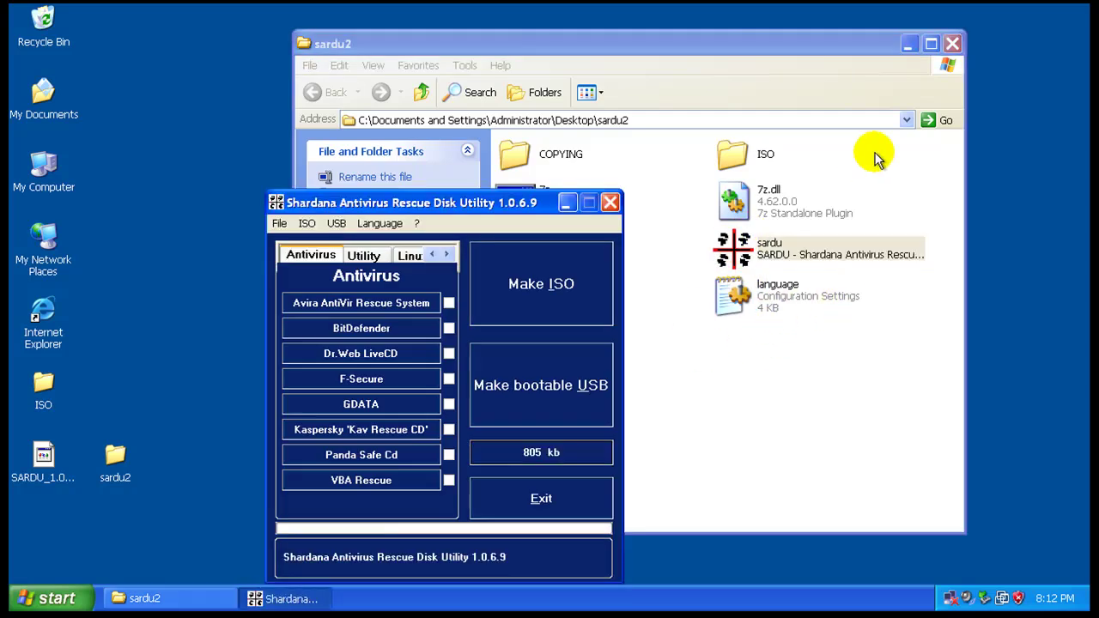
pyautogui.click(910, 43)
pyautogui.moveTo(494, 200); pyautogui.dragTo(582, 104)
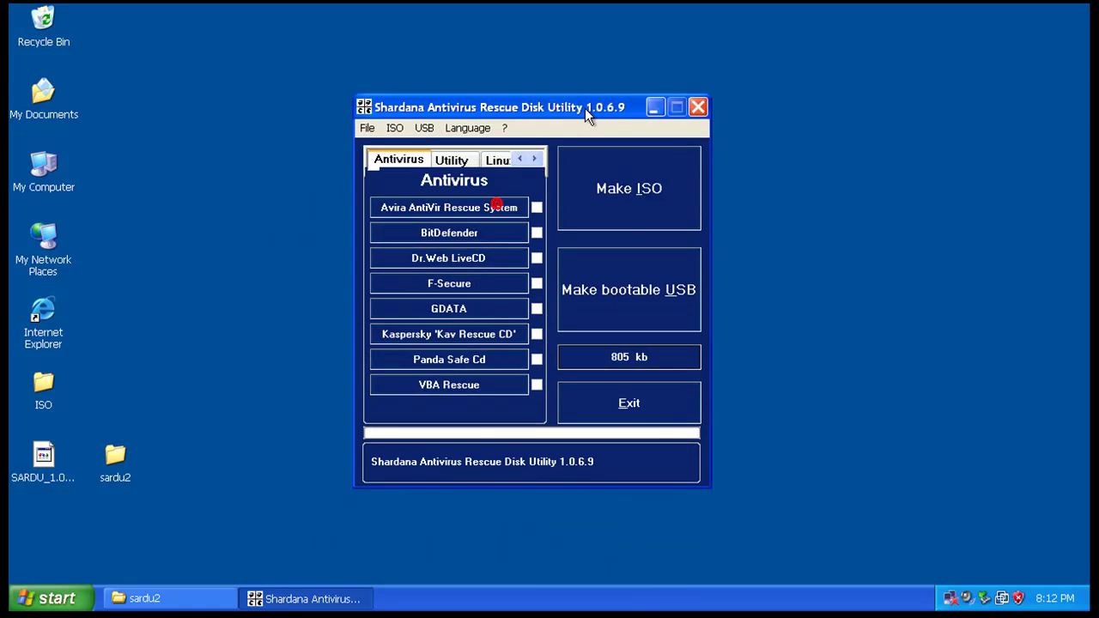
# Look through the utility's category tabs beyond Antivirus, Utility and Linux, and return to the first ones.
pyautogui.click(534, 159)
pyautogui.click(534, 159)
pyautogui.doubleClick(521, 160)
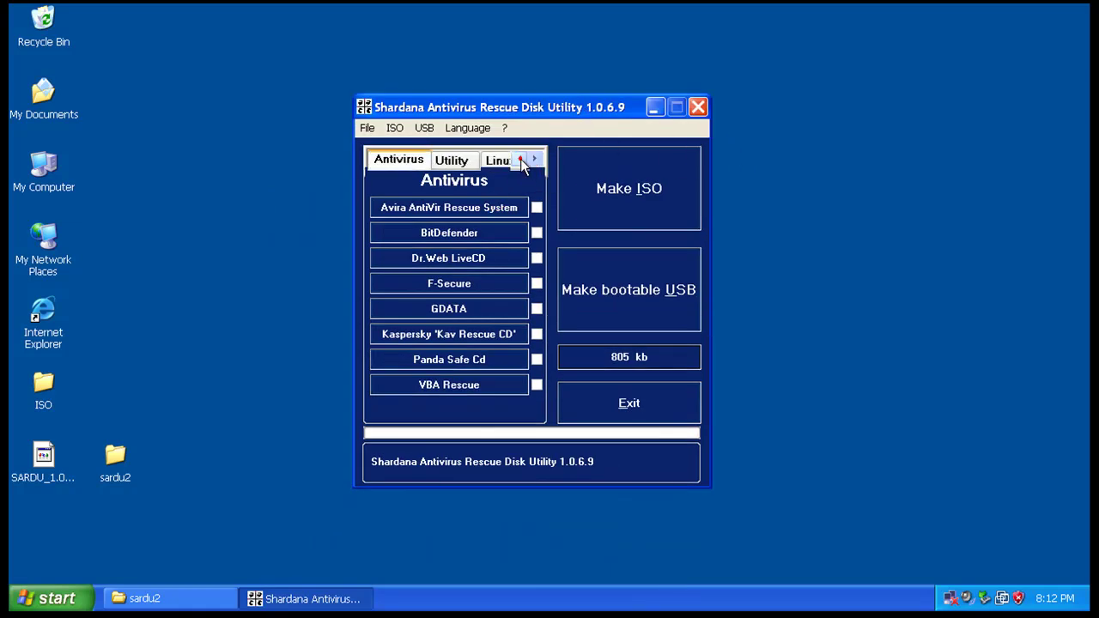
# Look through the rescue tools offered in the Antivirus, Utility, Linux and PE categories, ending on Antivirus.
pyautogui.click(450, 159)
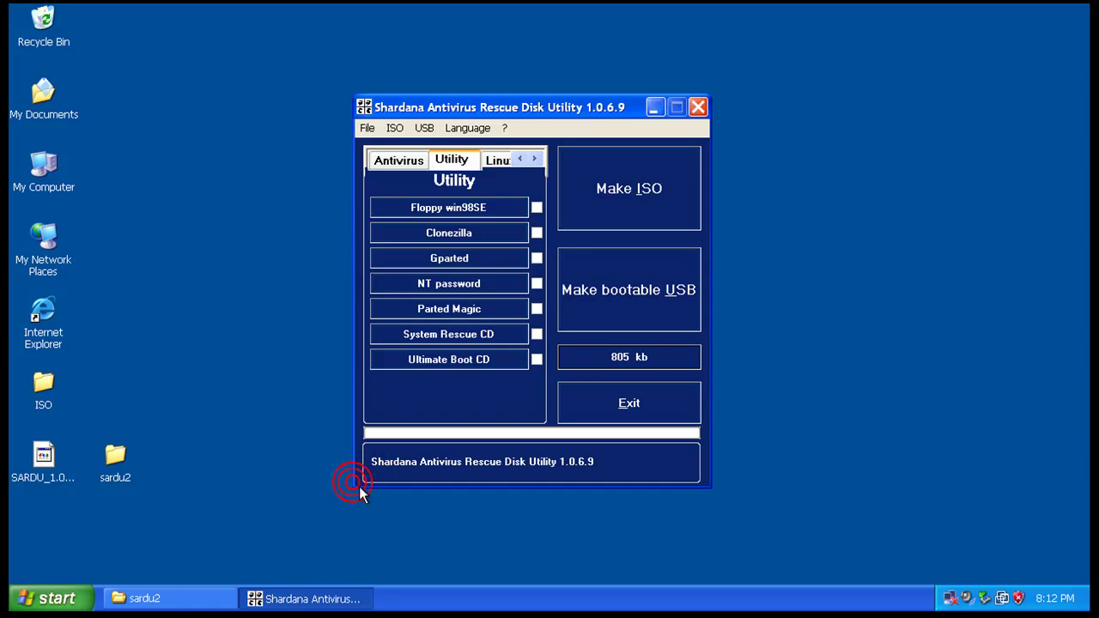
pyautogui.click(706, 483)
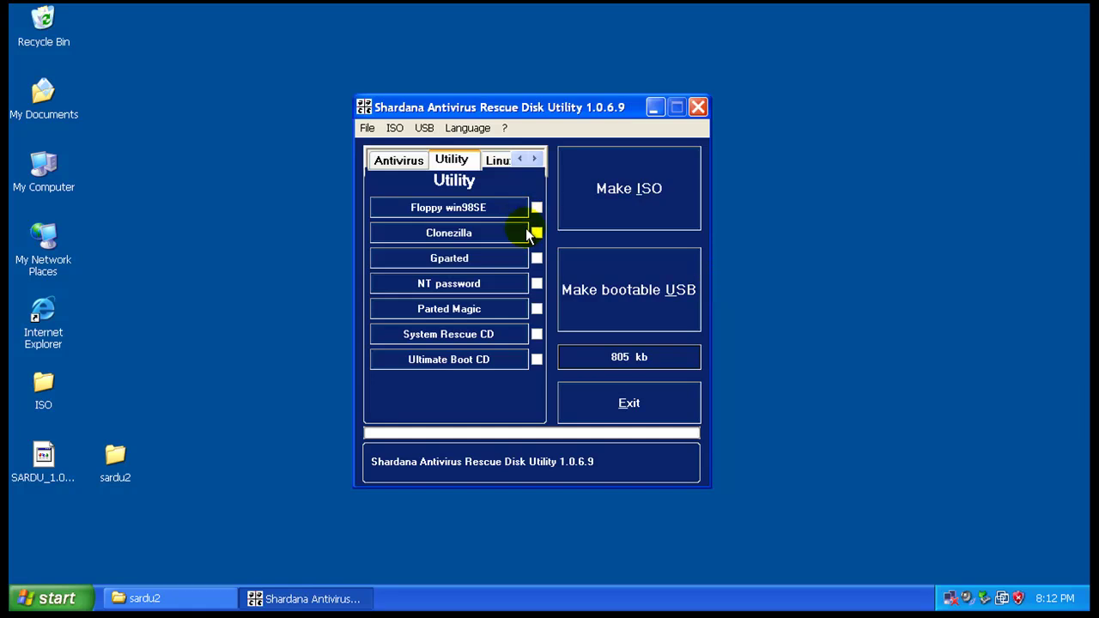
pyautogui.click(396, 163)
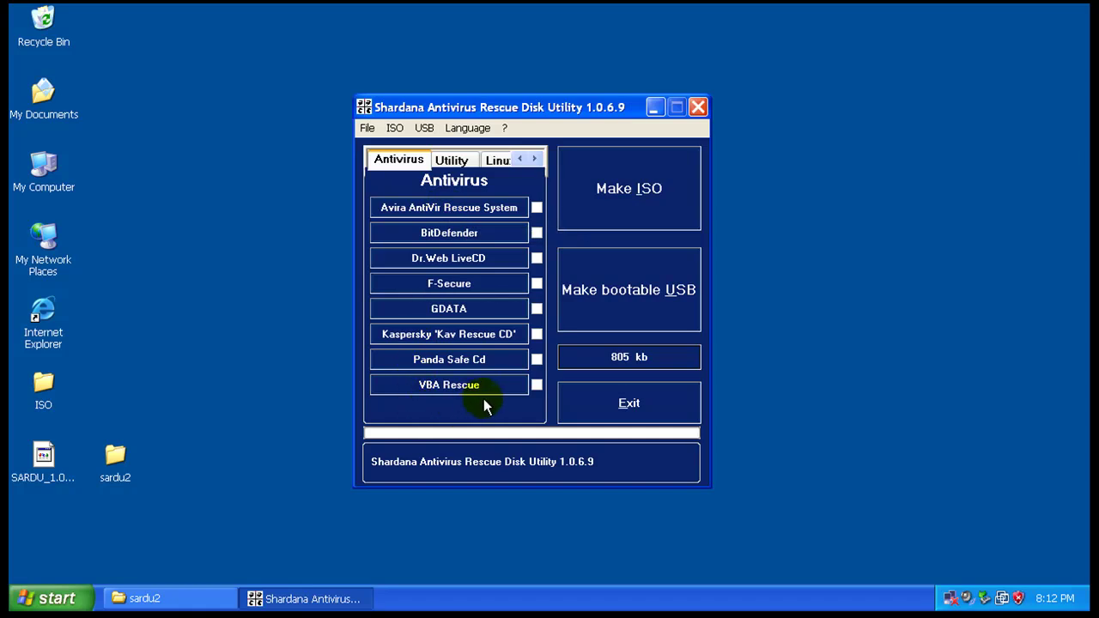
pyautogui.click(454, 161)
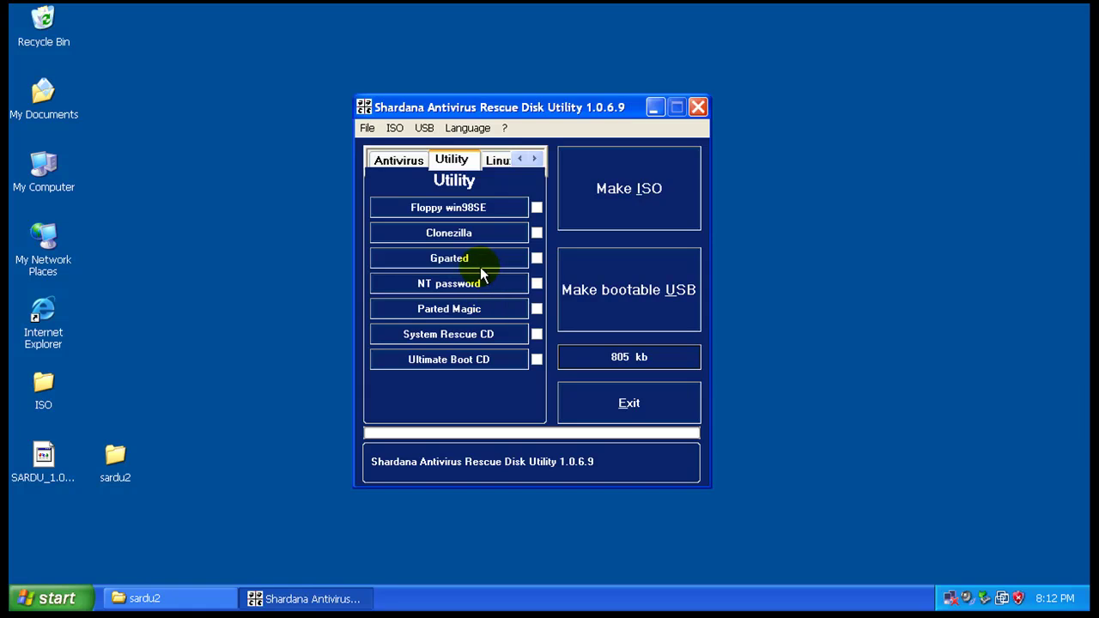
pyautogui.click(492, 160)
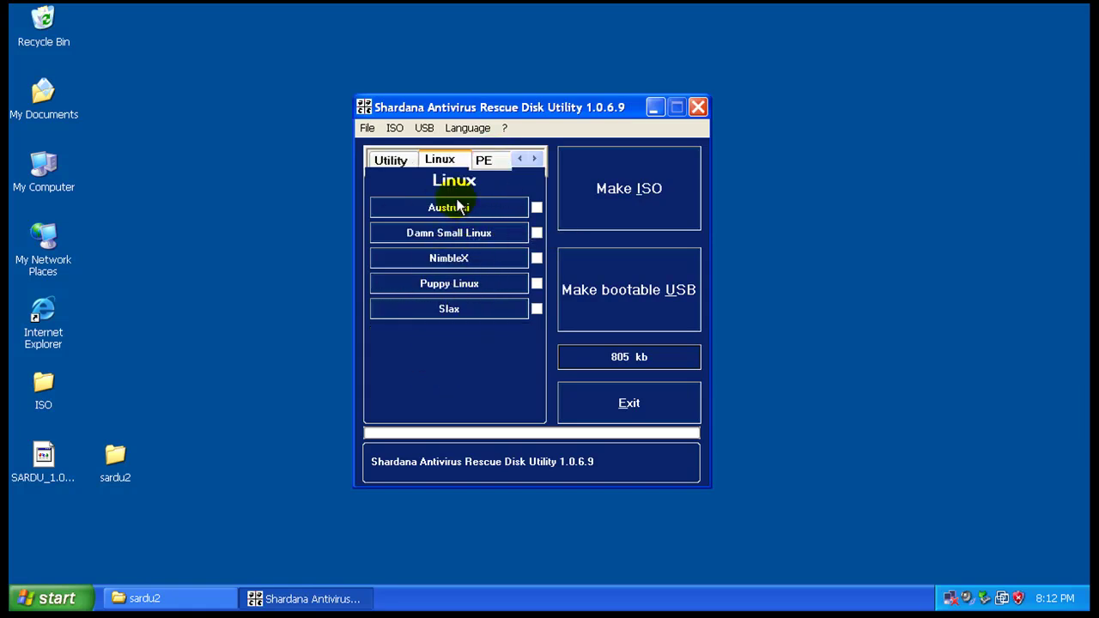
pyautogui.click(534, 158)
pyautogui.click(446, 160)
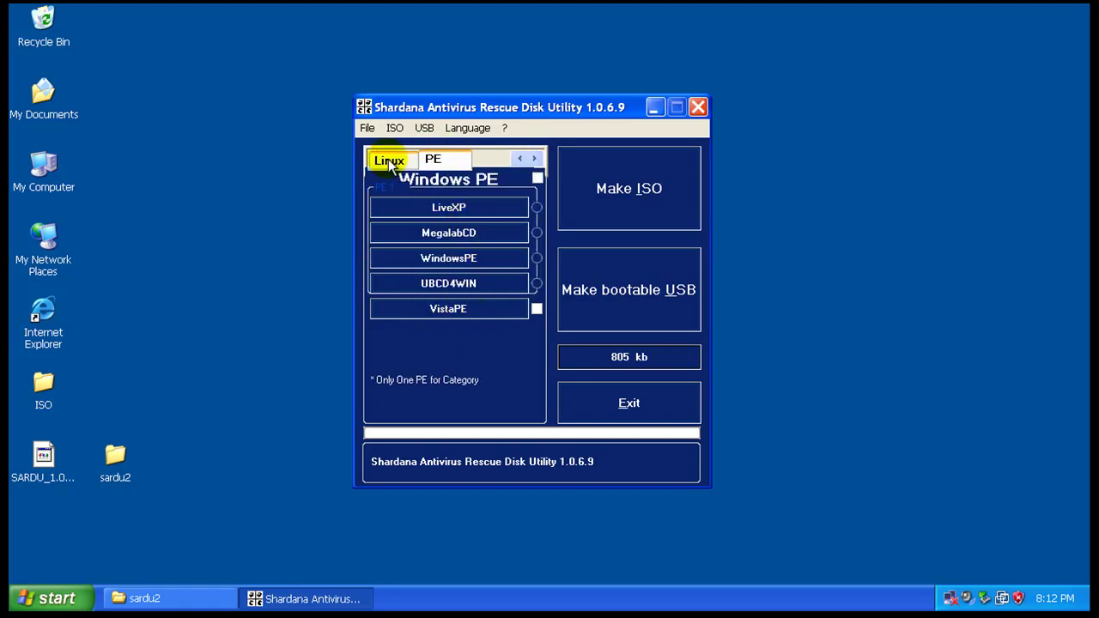
pyautogui.click(519, 160)
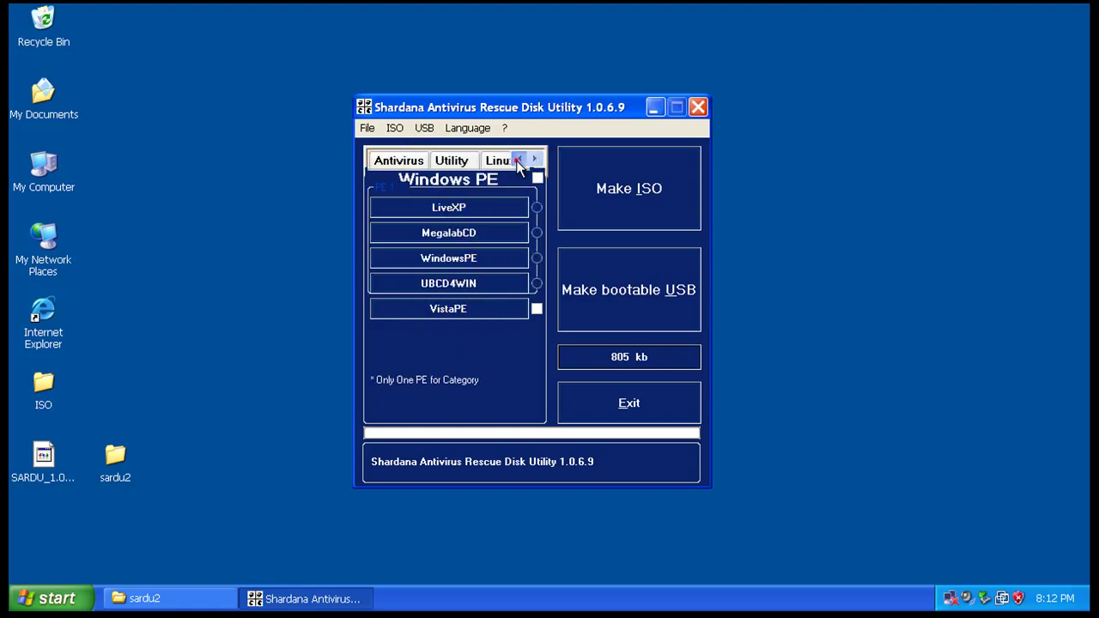
pyautogui.click(398, 160)
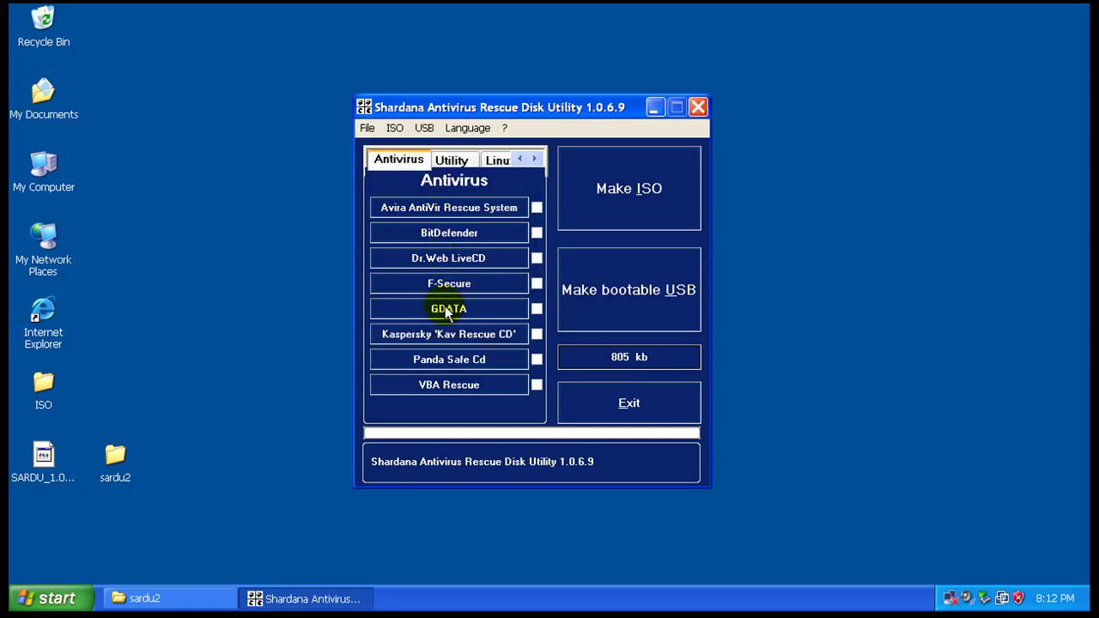
# Try to open the BitDefender rescue CD download page, close the browser, and dismiss the Local Area Connection notice.
pyautogui.click(450, 236)
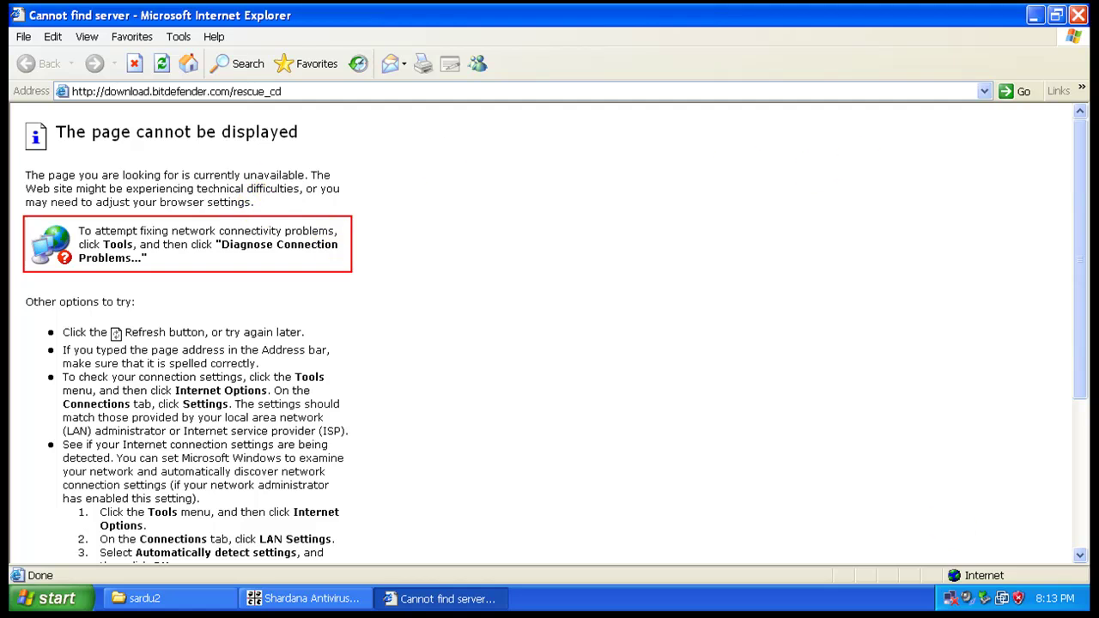
pyautogui.click(1080, 15)
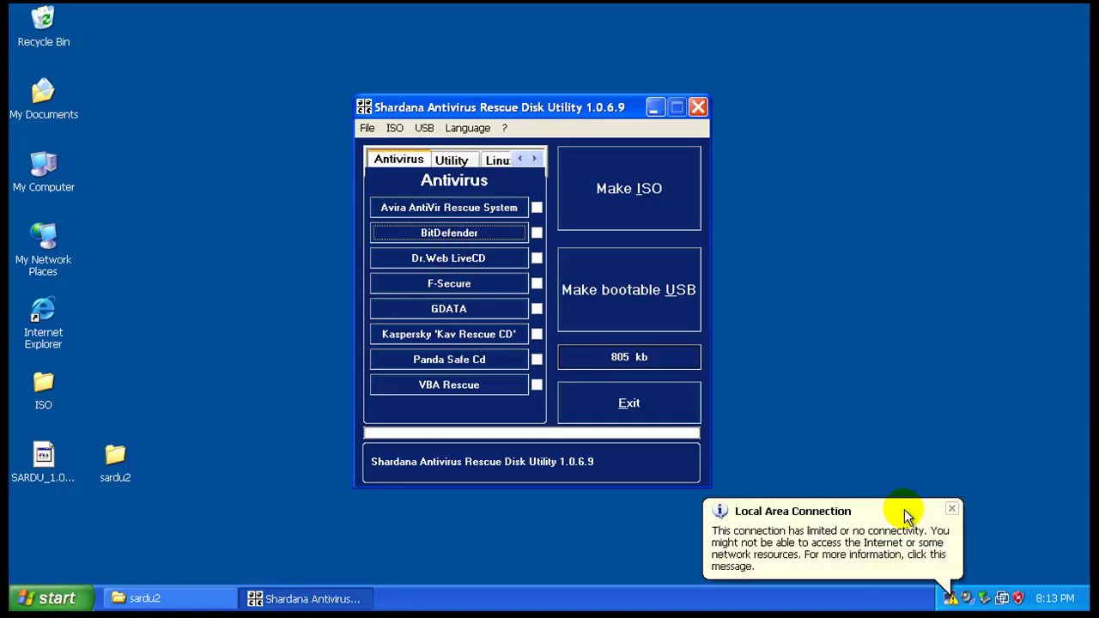
pyautogui.click(953, 508)
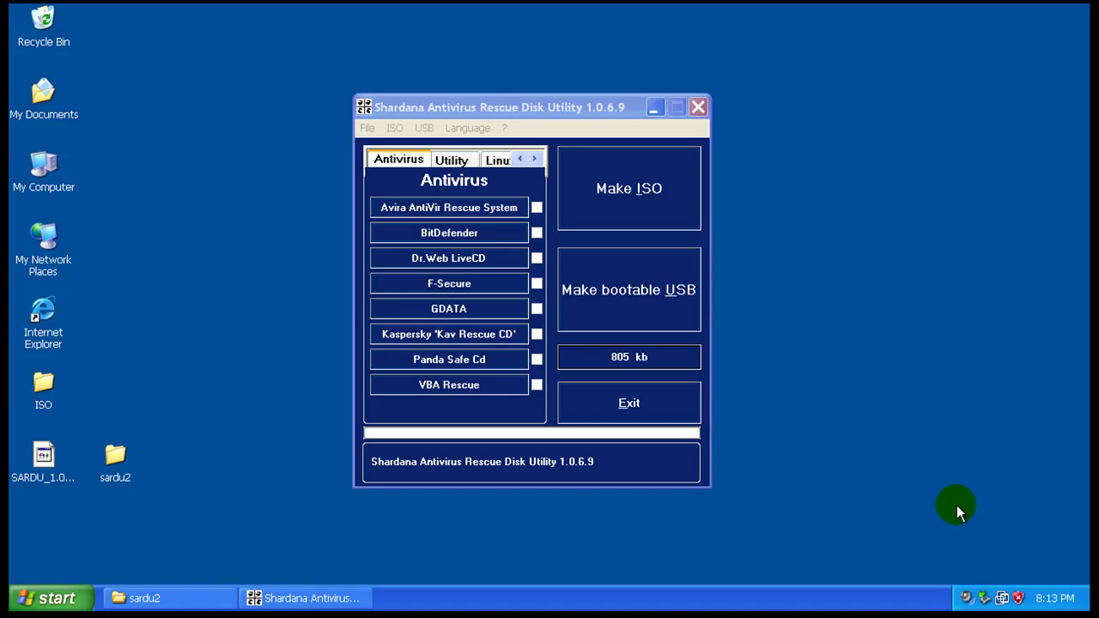
# Open the BitDefender rescue page, start saving BitDefenderRescueCD_v2.0.0_3_08_2009.iso, and choose the ISO folder inside sardu2 as destination.
pyautogui.click(462, 241)
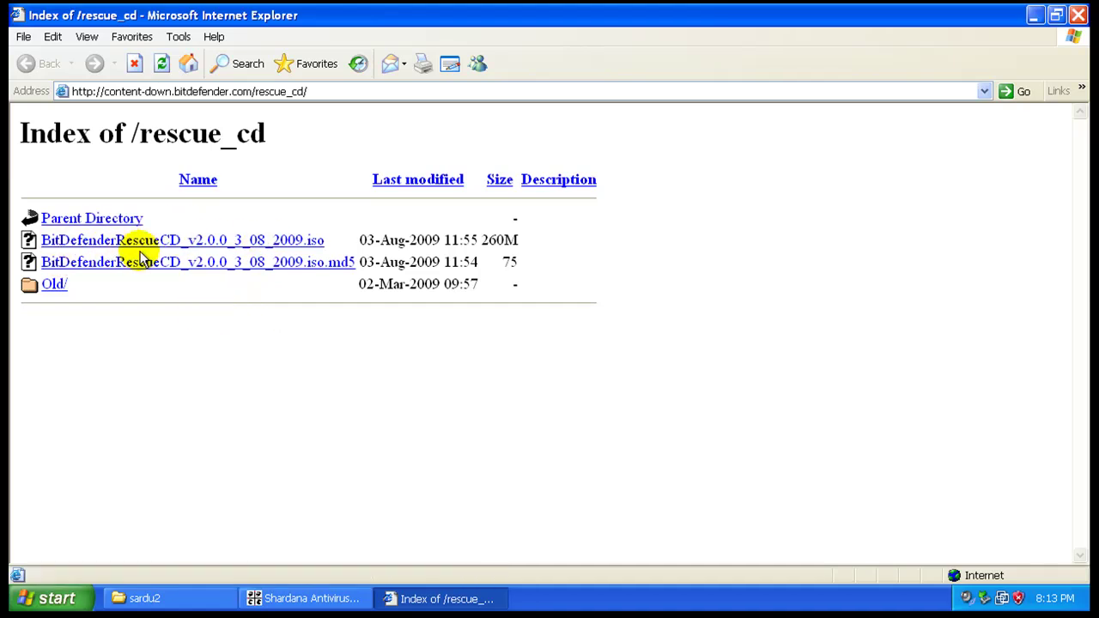
pyautogui.click(301, 243)
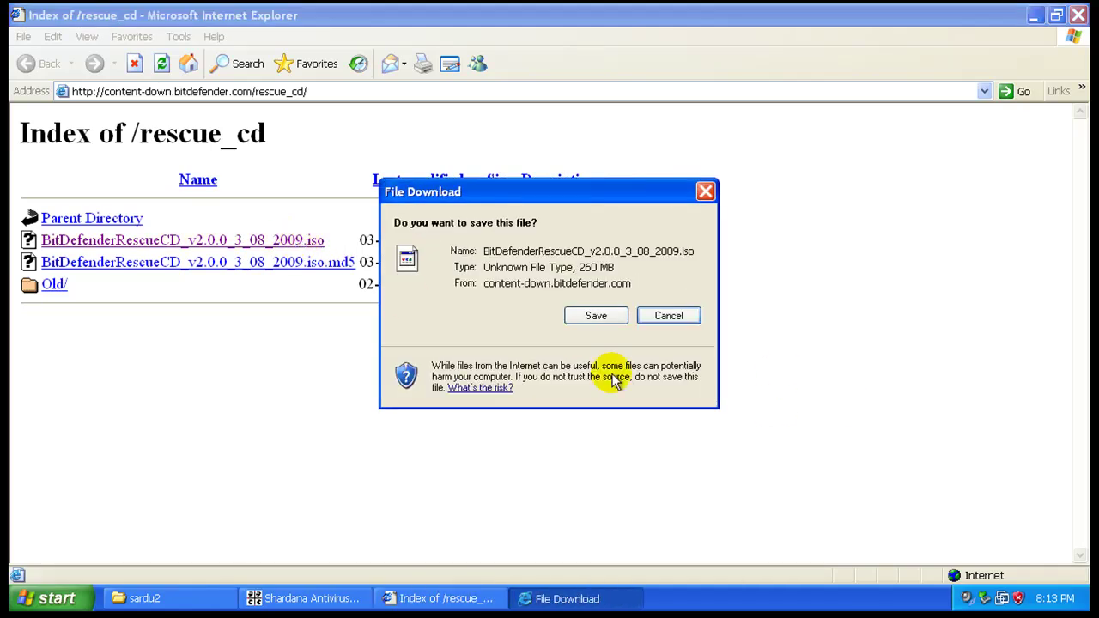
pyautogui.click(596, 316)
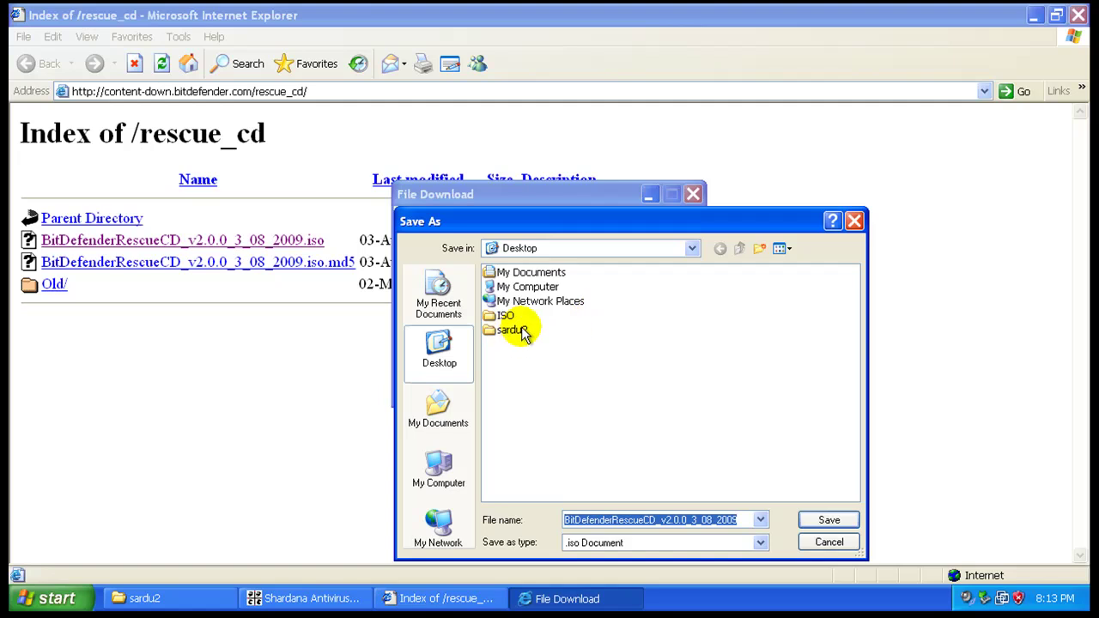
pyautogui.doubleClick(519, 332)
pyautogui.click(505, 289)
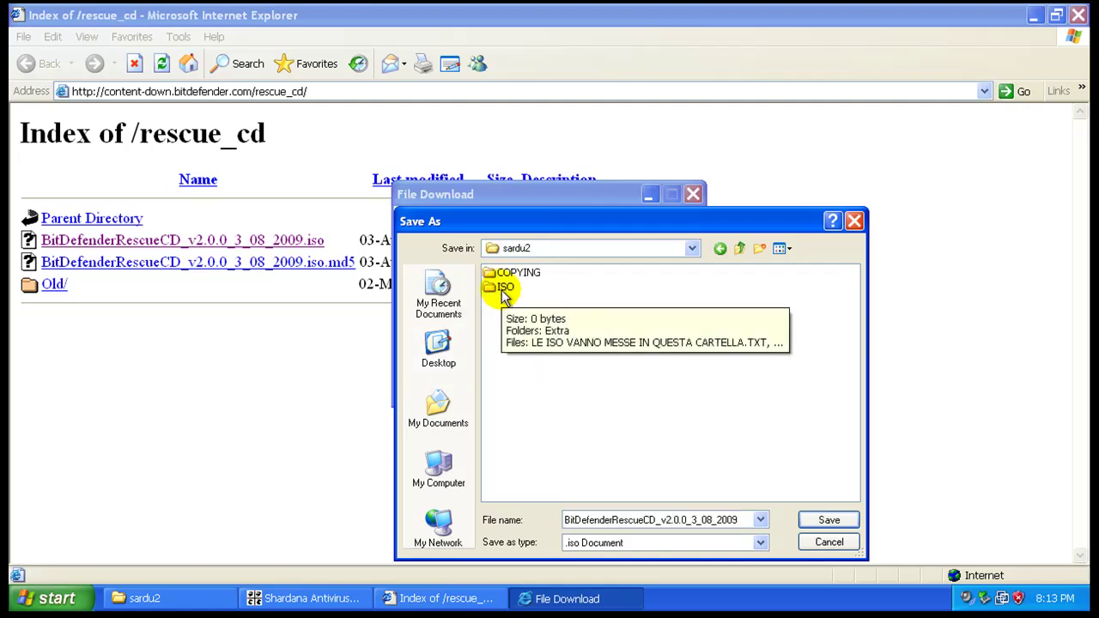
# Open the ISO folder inside sardu2 in the file browser and examine the note telling where ISOs belong.
pyautogui.click(170, 601)
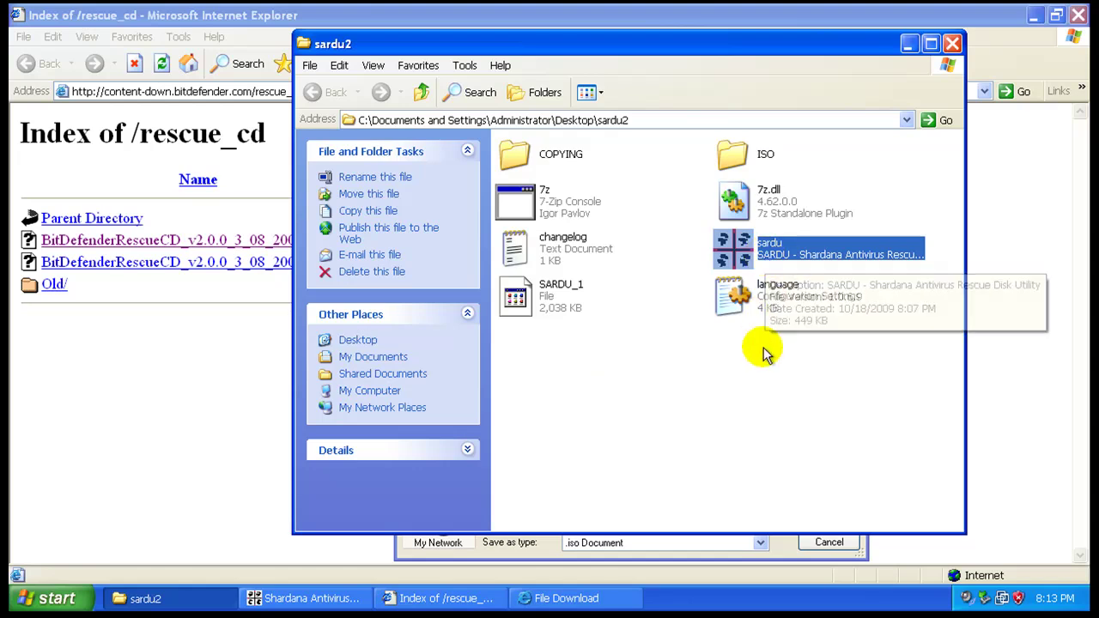
pyautogui.doubleClick(734, 156)
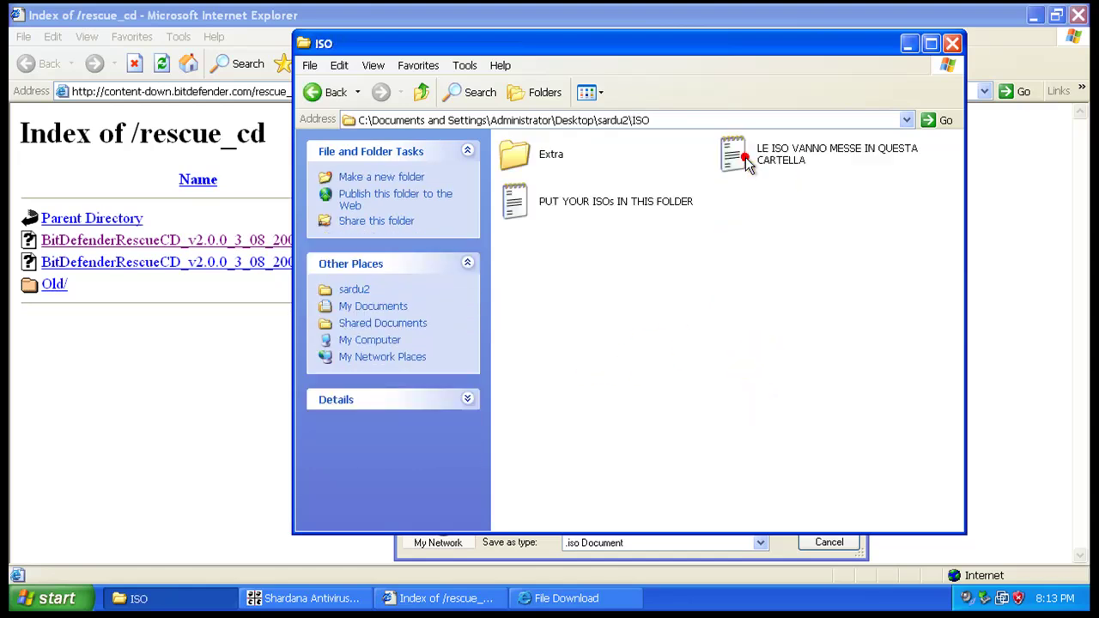
pyautogui.click(520, 201)
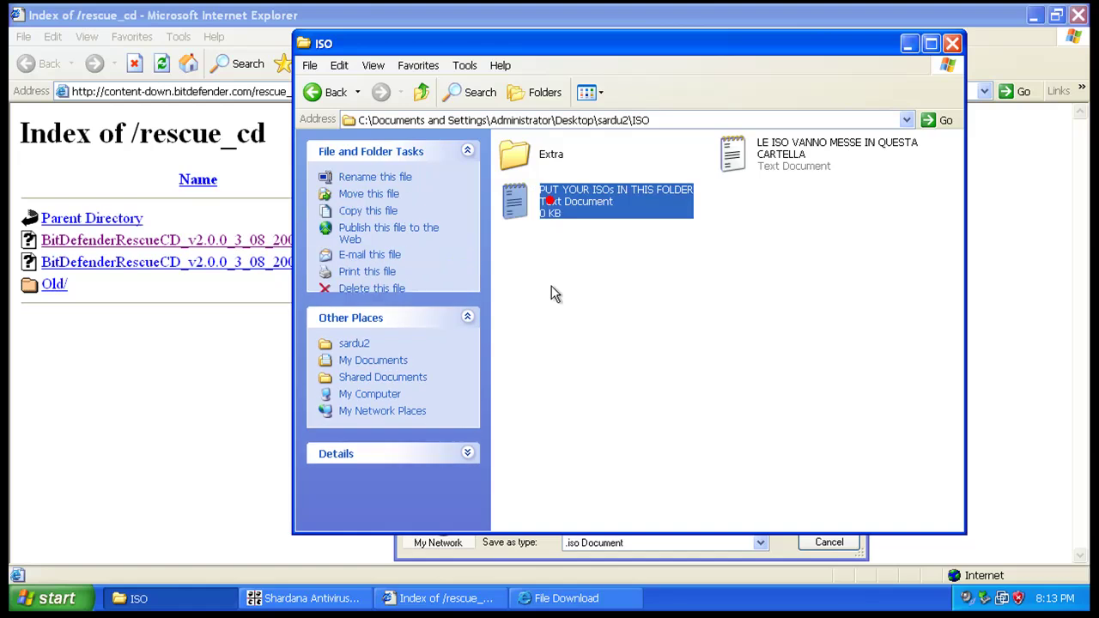
pyautogui.click(603, 319)
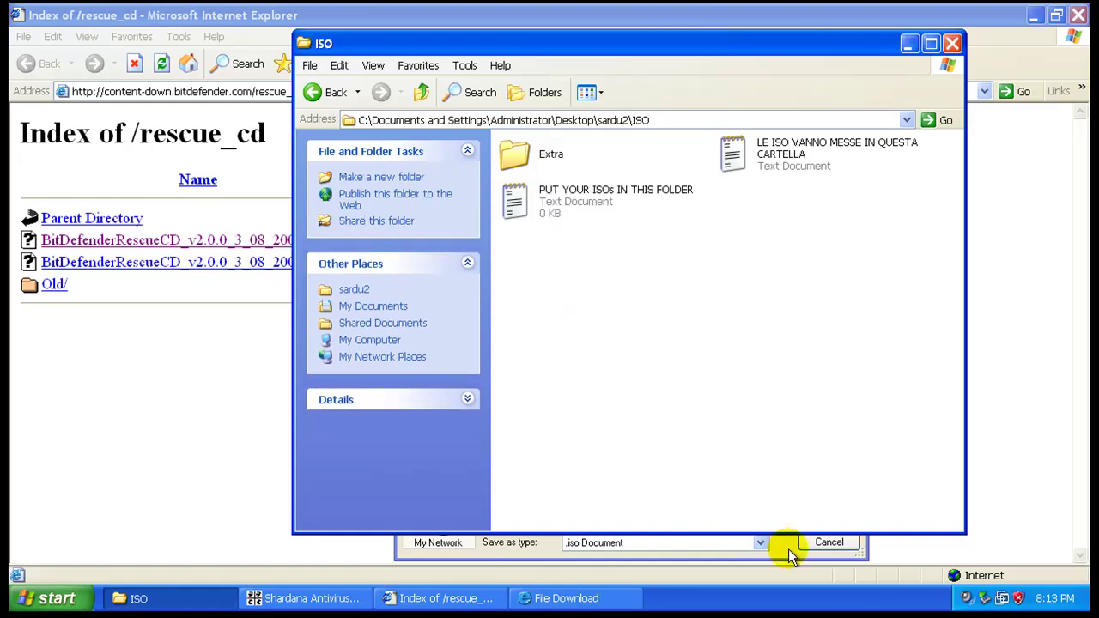
# Start downloading the BitDefender image into the sardu2 ISO folder, move the progress window aside, and cancel the download.
pyautogui.click(773, 554)
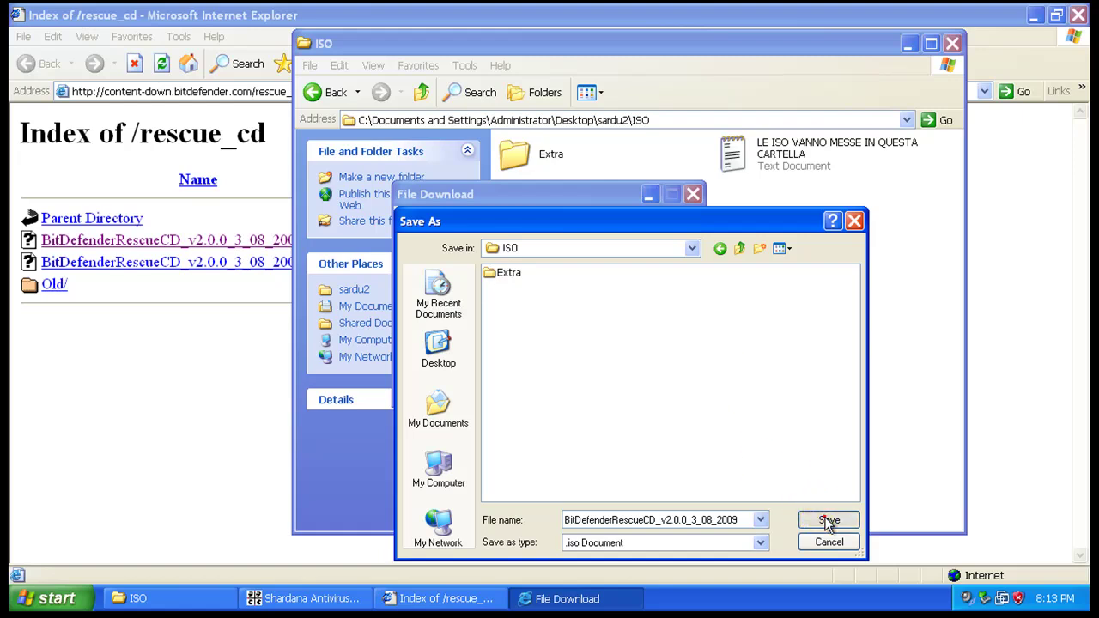
pyautogui.click(828, 521)
pyautogui.moveTo(586, 191); pyautogui.dragTo(503, 351)
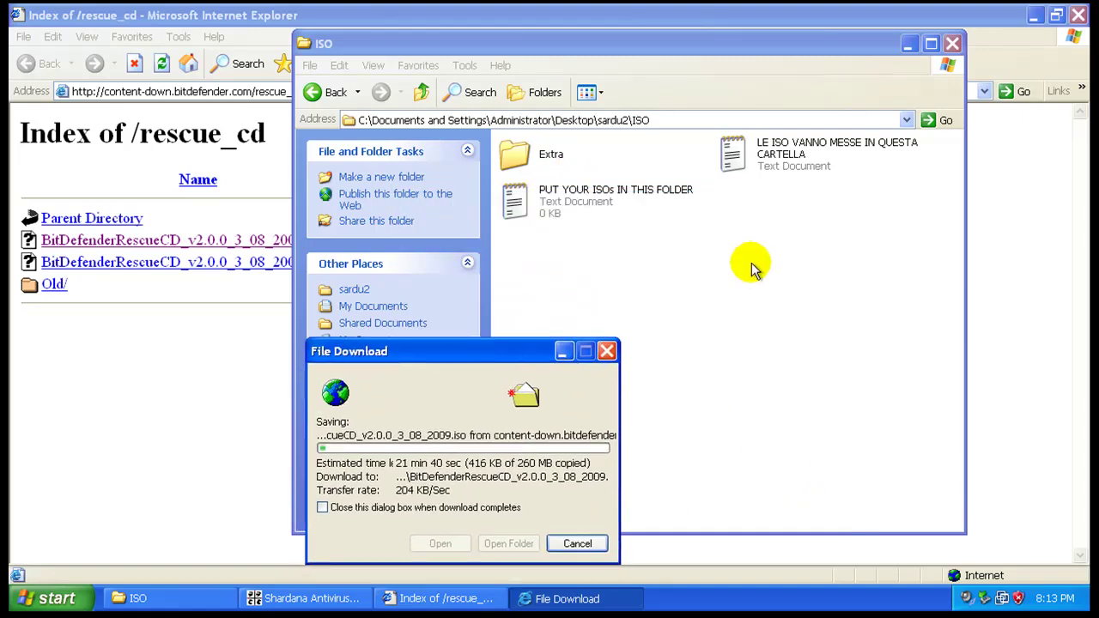
pyautogui.click(577, 545)
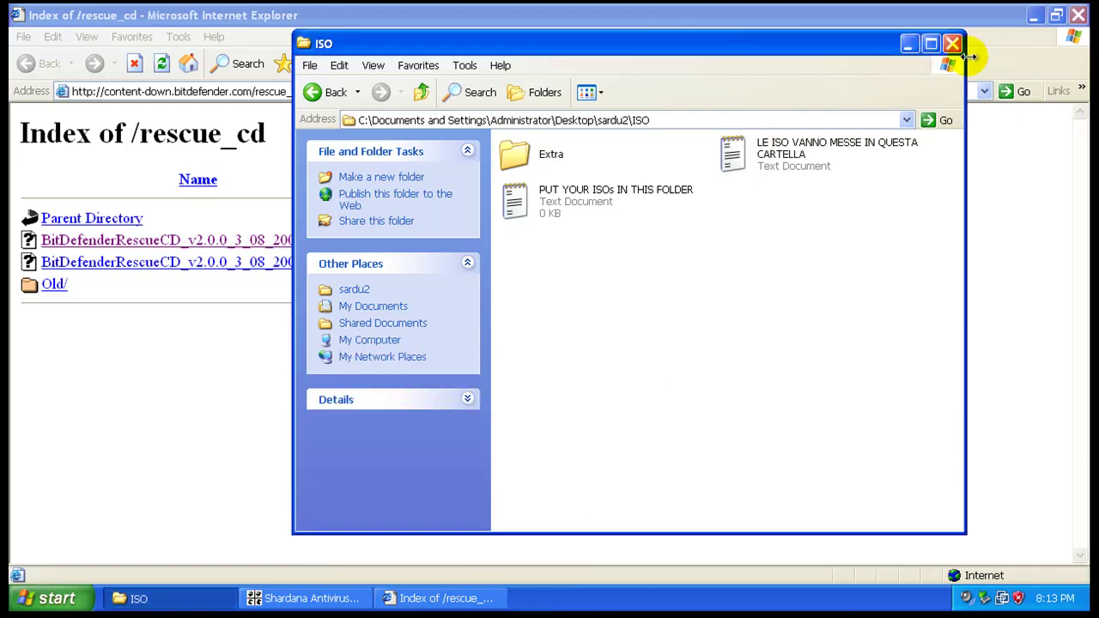
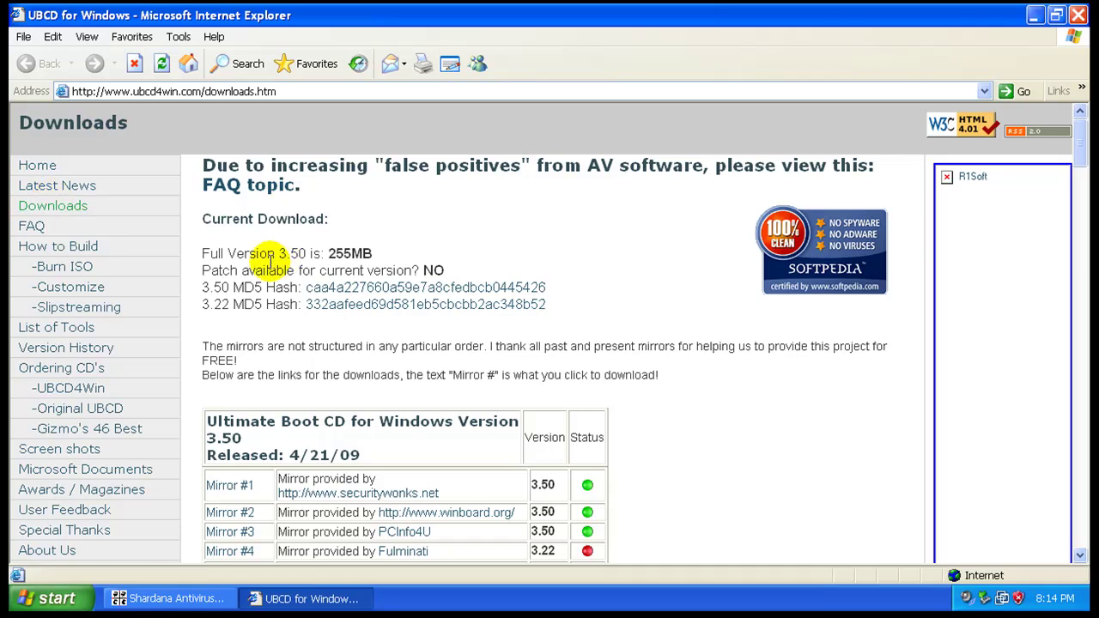
# Check the full version 3.50 download size on the UBCD for Windows page and close the browser.
pyautogui.moveTo(375, 252); pyautogui.dragTo(319, 270)
pyautogui.click(327, 251)
pyautogui.click(378, 258)
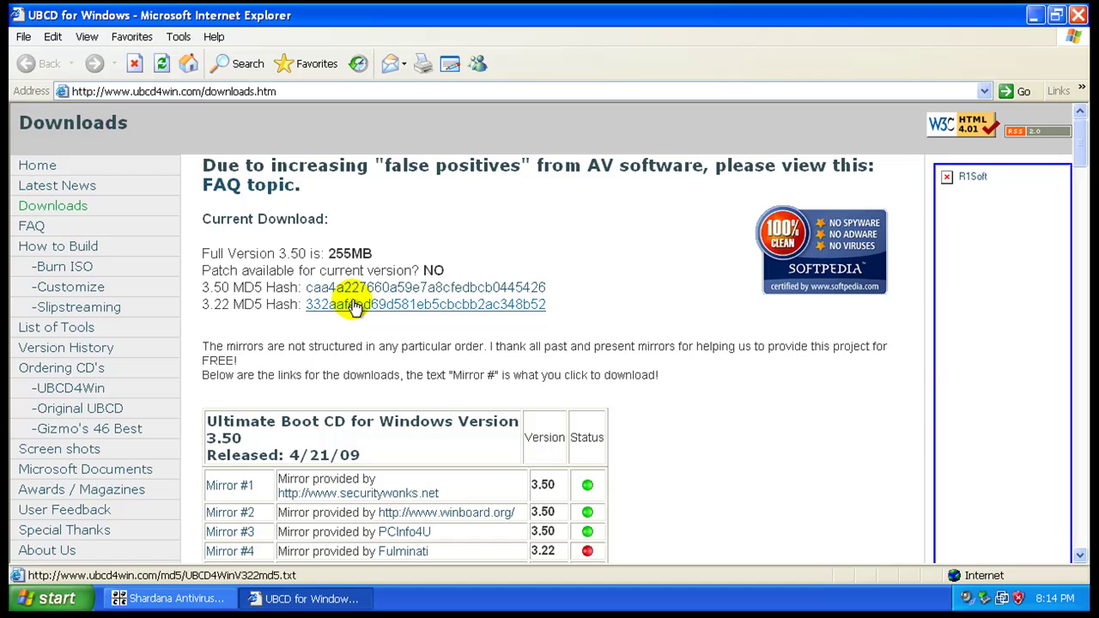
pyautogui.click(1079, 15)
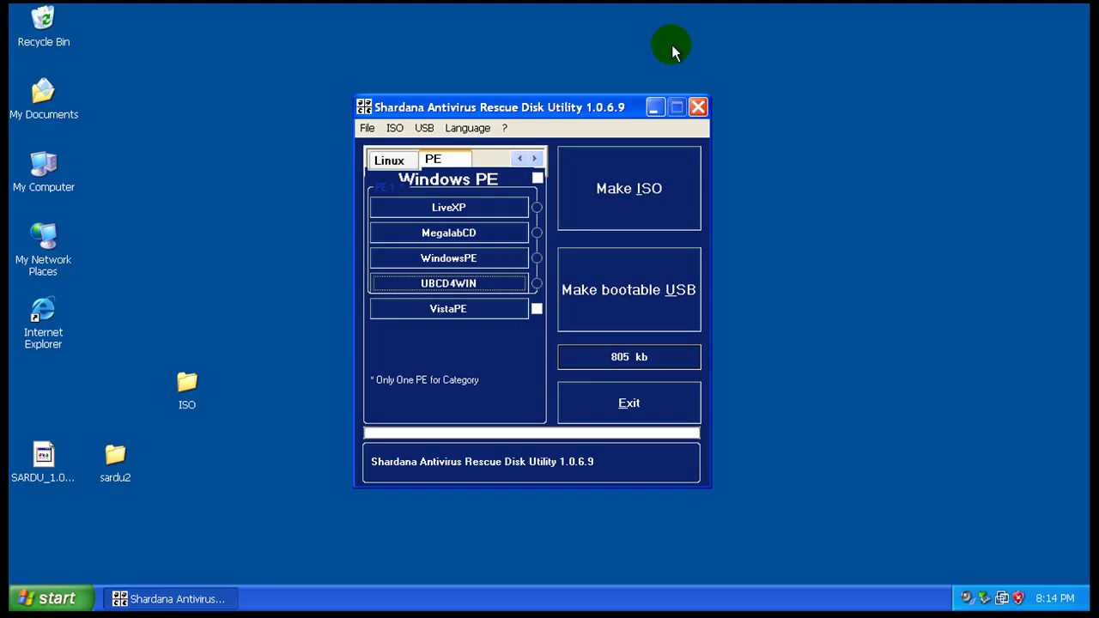
# Close the rescue disk utility and move the desktop ISO folder into sardu2, confirming replacement of the existing ISO folder.
pyautogui.click(695, 107)
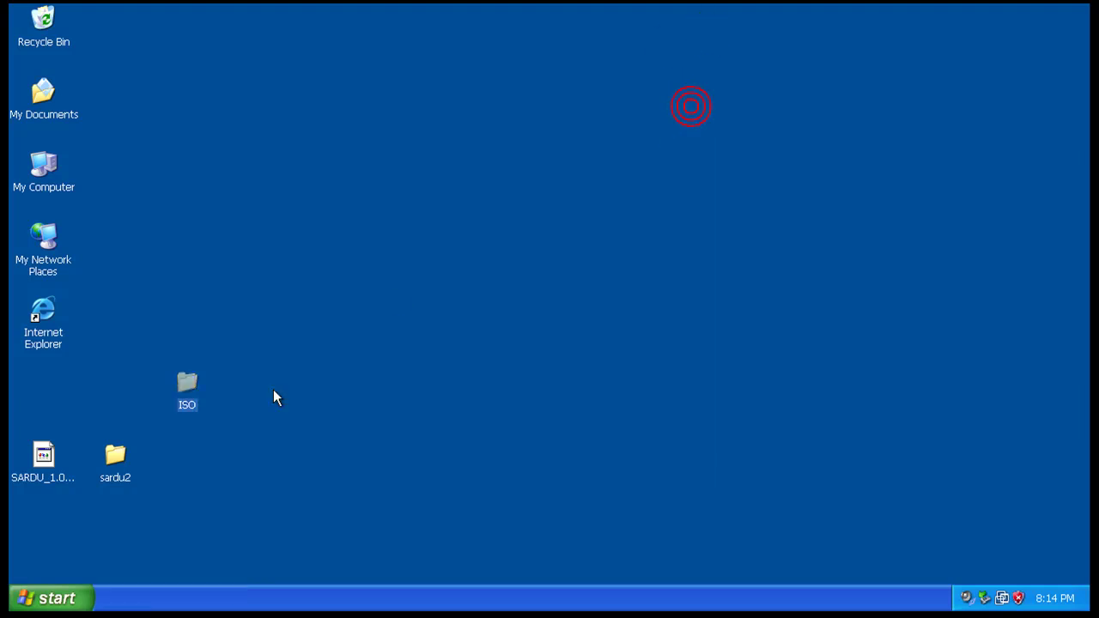
pyautogui.doubleClick(119, 455)
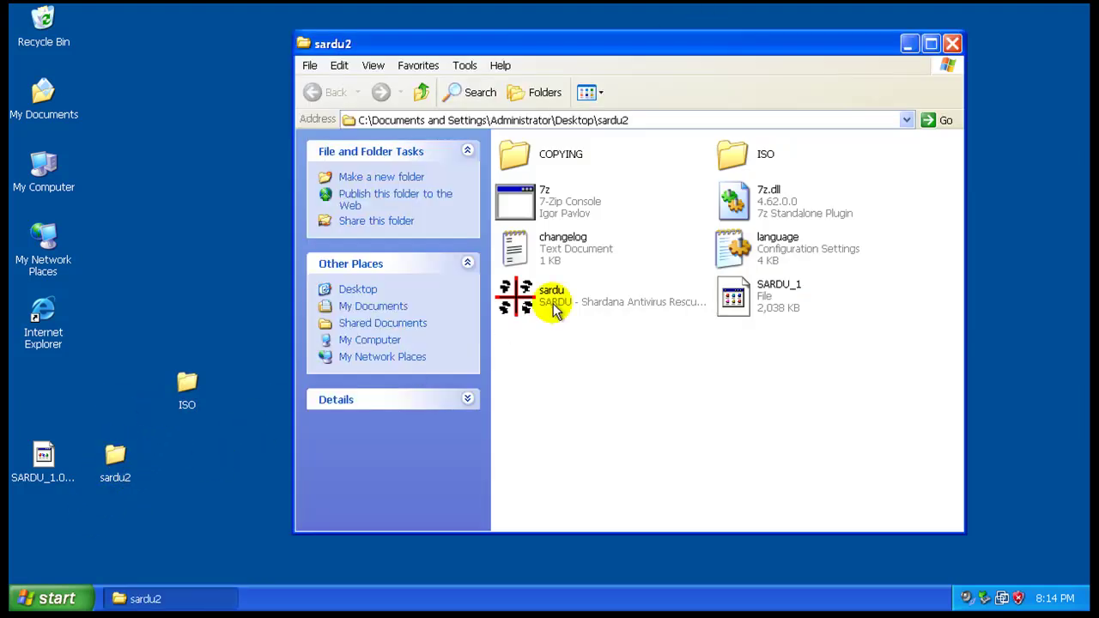
pyautogui.moveTo(188, 380); pyautogui.dragTo(879, 371)
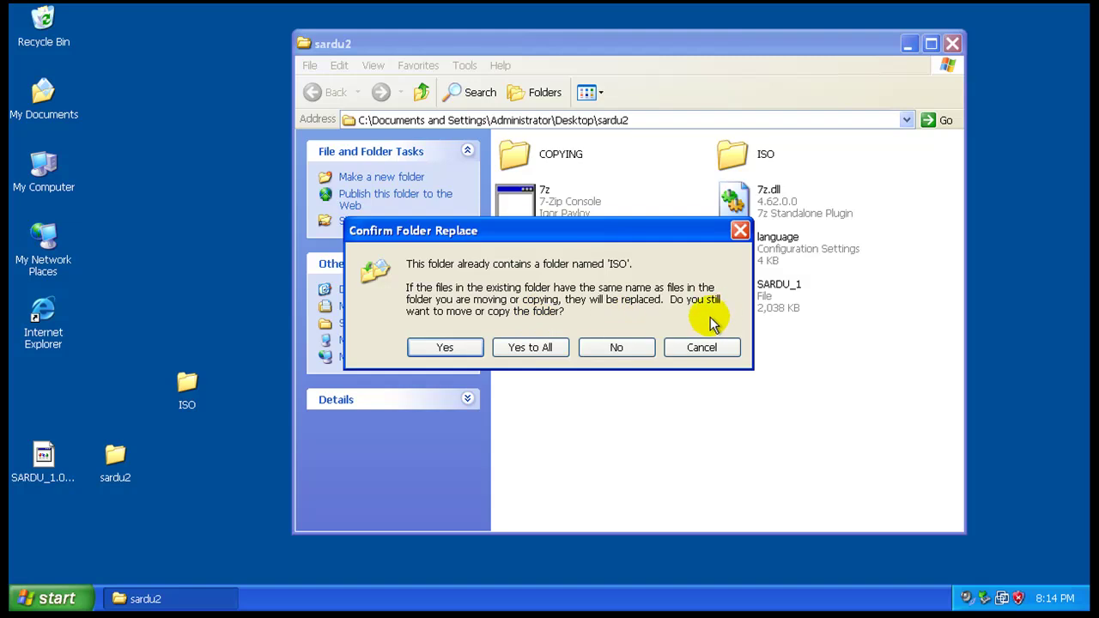
pyautogui.click(463, 349)
pyautogui.click(527, 329)
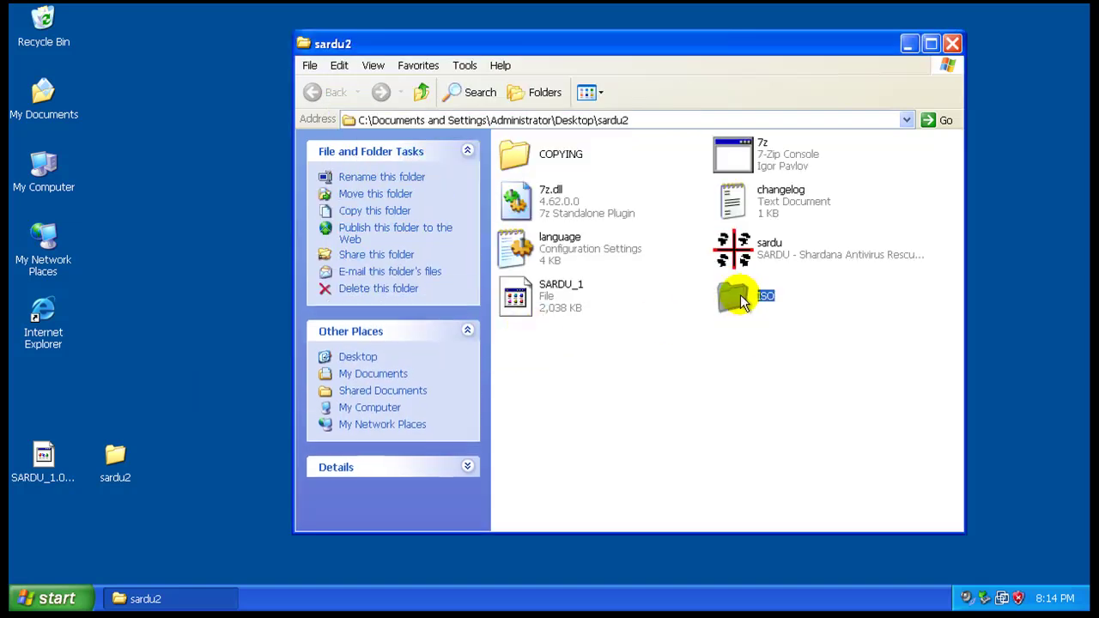
# Review the disk images inside the sardu2 ISO folder, return to sardu2, and relaunch the sardu application.
pyautogui.doubleClick(741, 294)
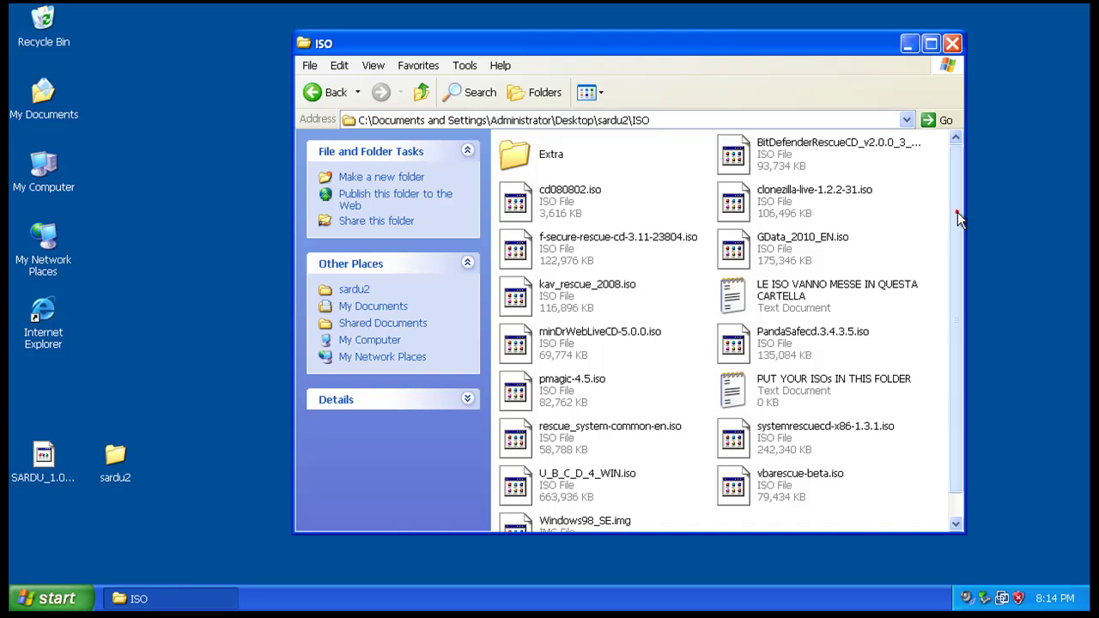
pyautogui.scroll(-3, 960, 212)
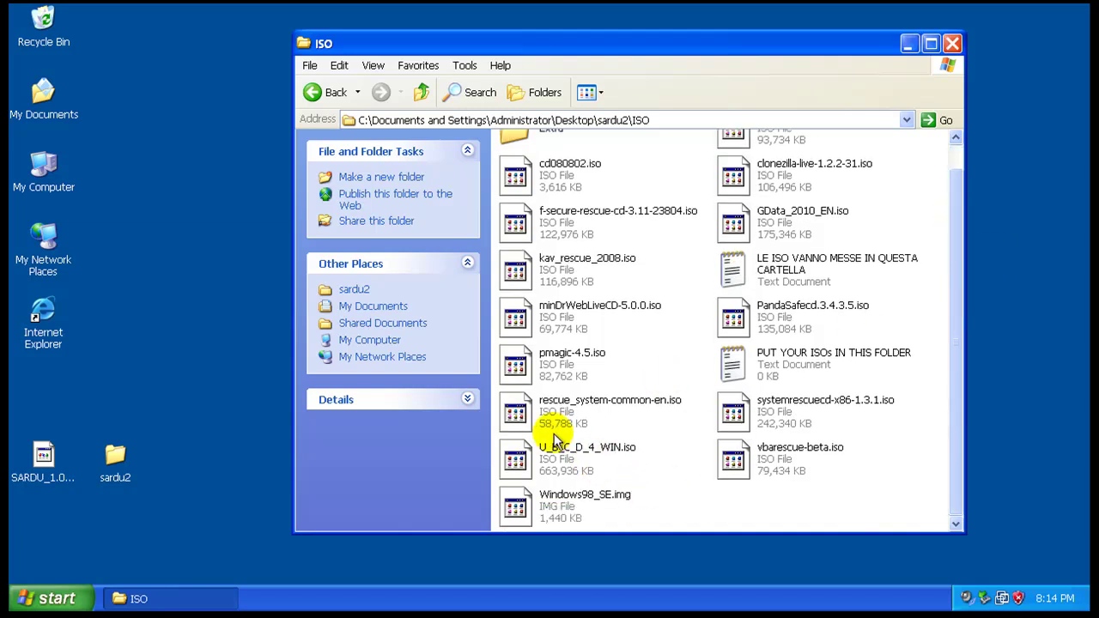
pyautogui.click(622, 468)
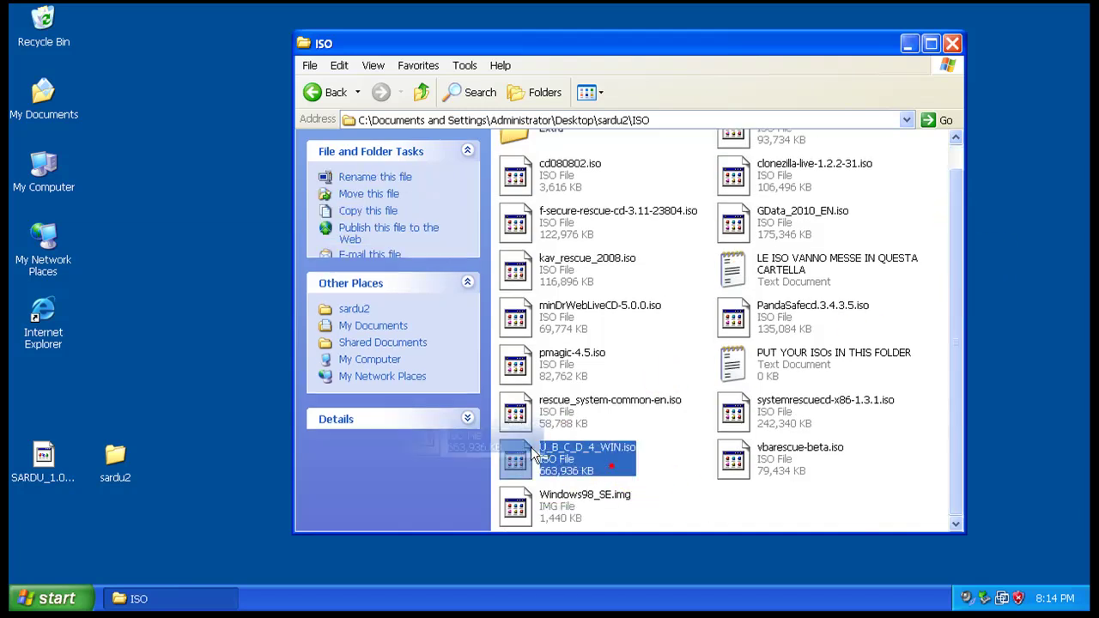
pyautogui.click(664, 481)
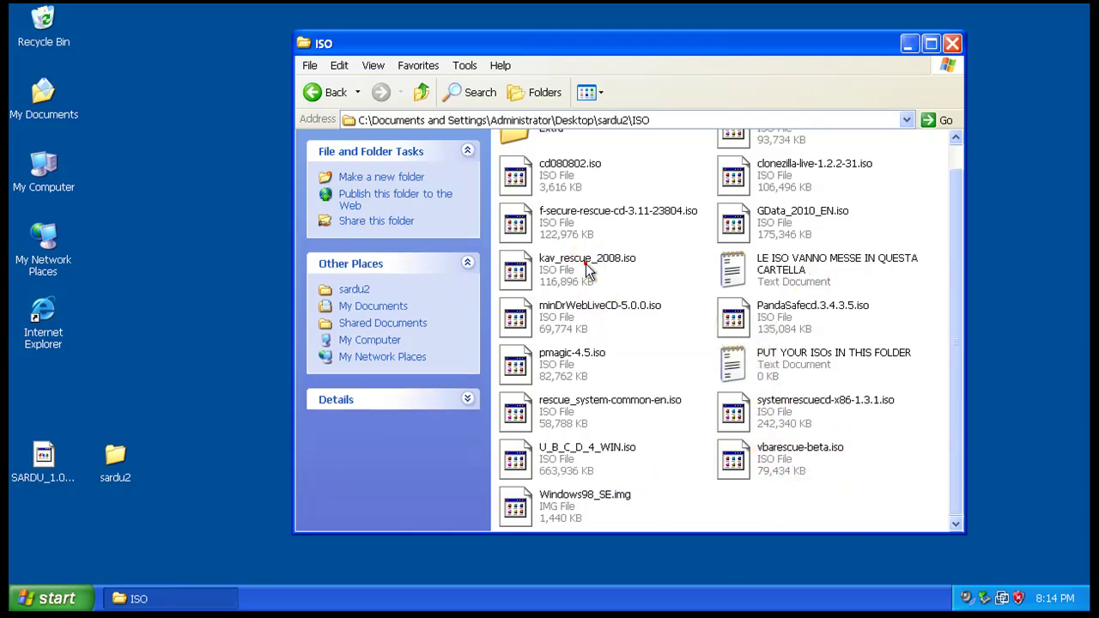
pyautogui.click(588, 270)
pyautogui.scroll(1, 559, 209)
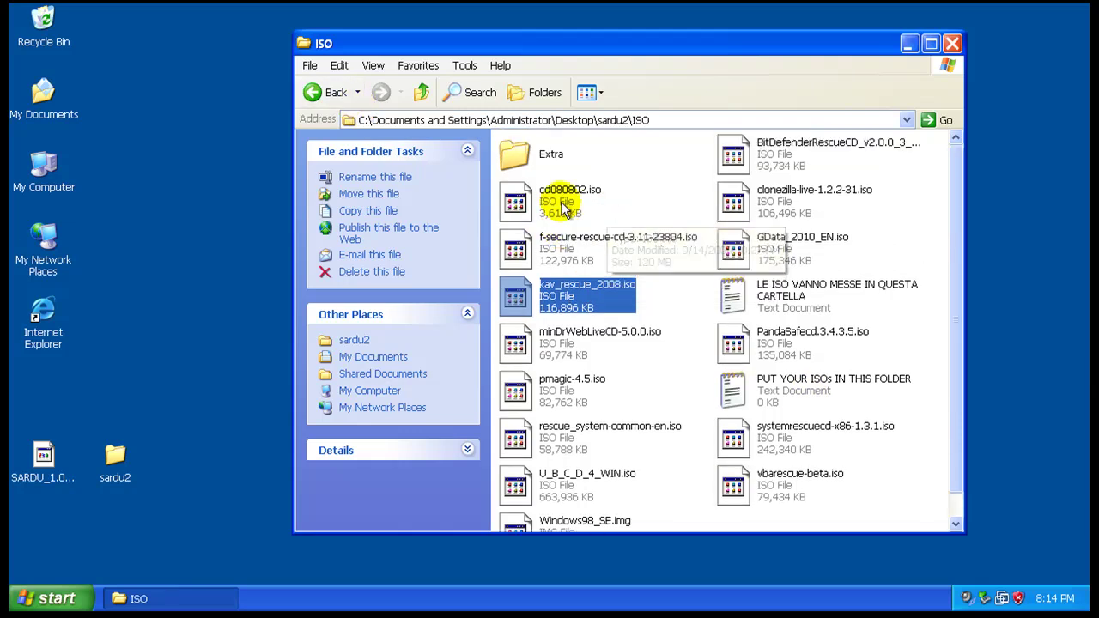
pyautogui.click(335, 92)
pyautogui.doubleClick(758, 258)
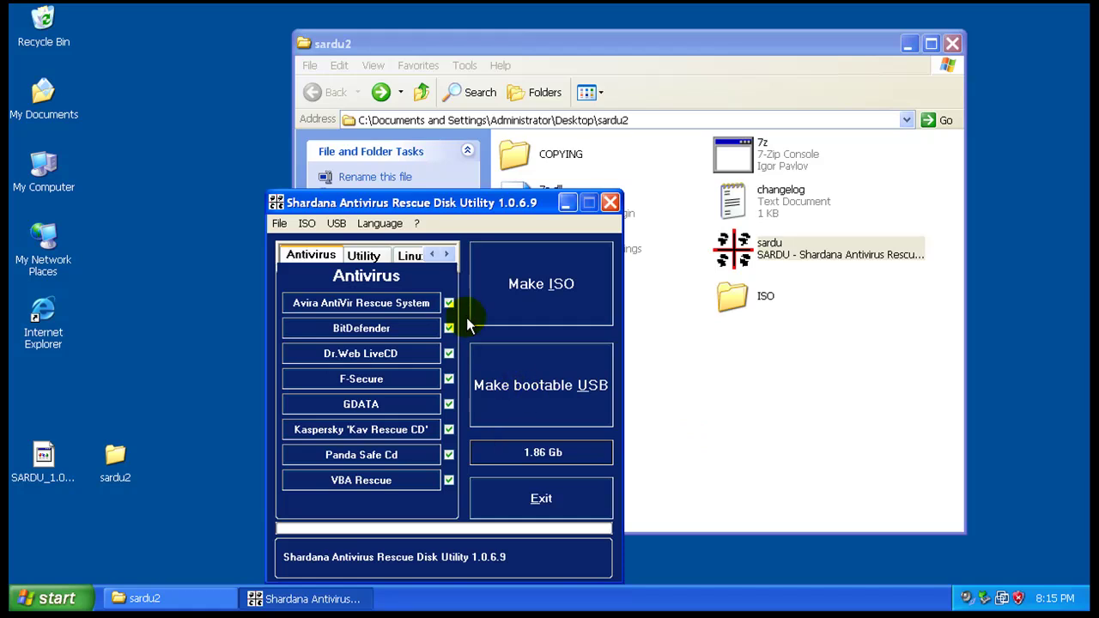
# Check which Utility, Linux and Windows PE images are selected for the rescue disk.
pyautogui.click(364, 254)
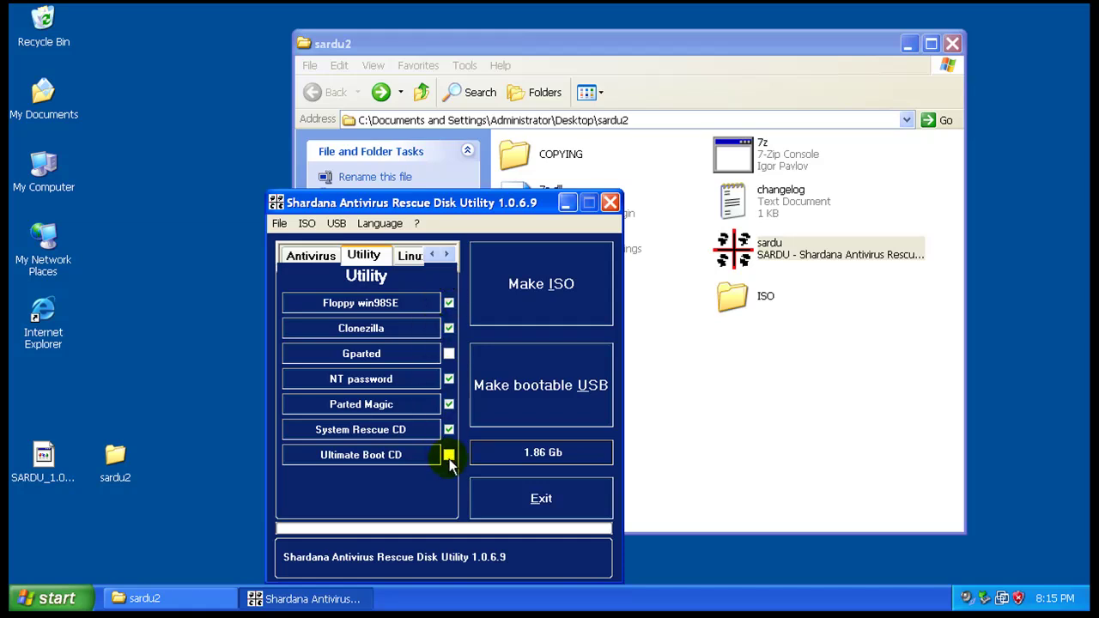
pyautogui.click(412, 256)
pyautogui.click(447, 255)
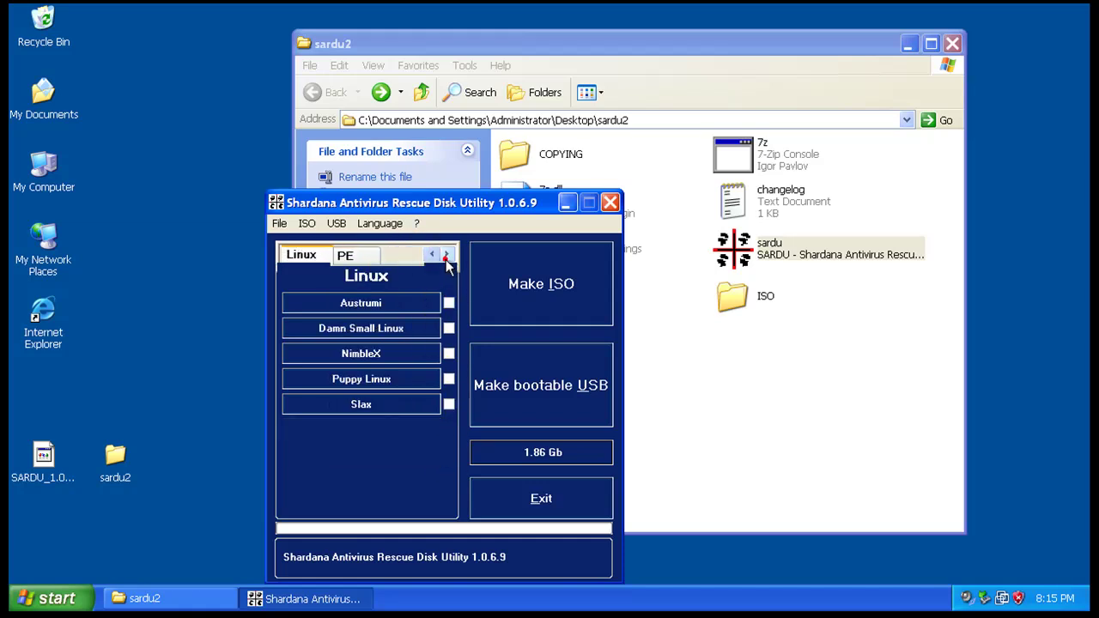
pyautogui.click(353, 256)
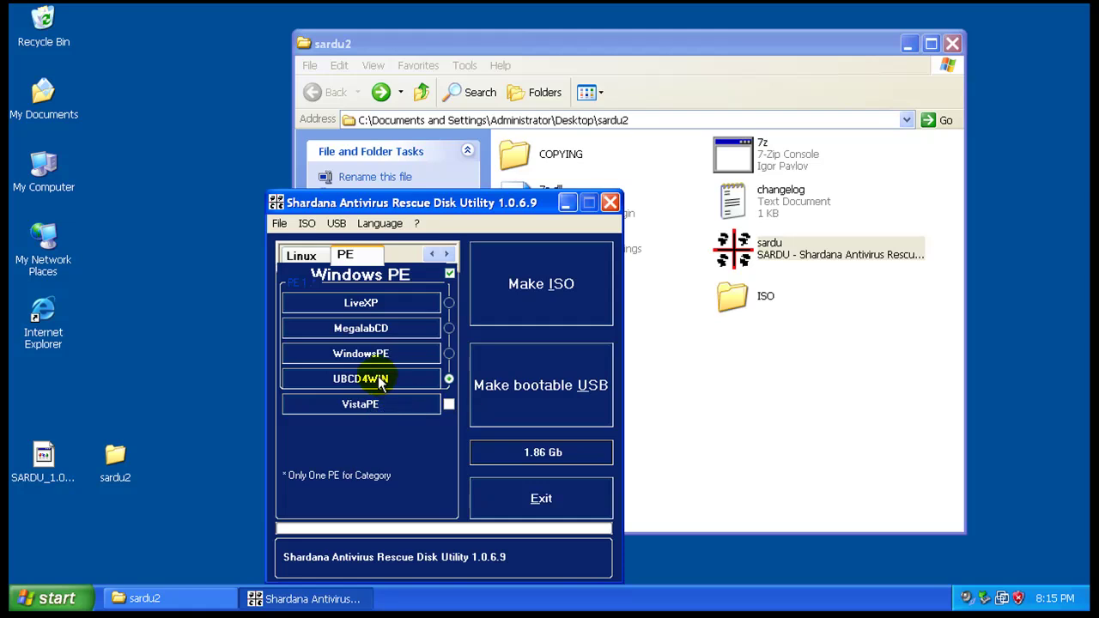
# Go back through the Linux category to the Antivirus image list and move the utility window slightly higher on the desktop.
pyautogui.click(300, 255)
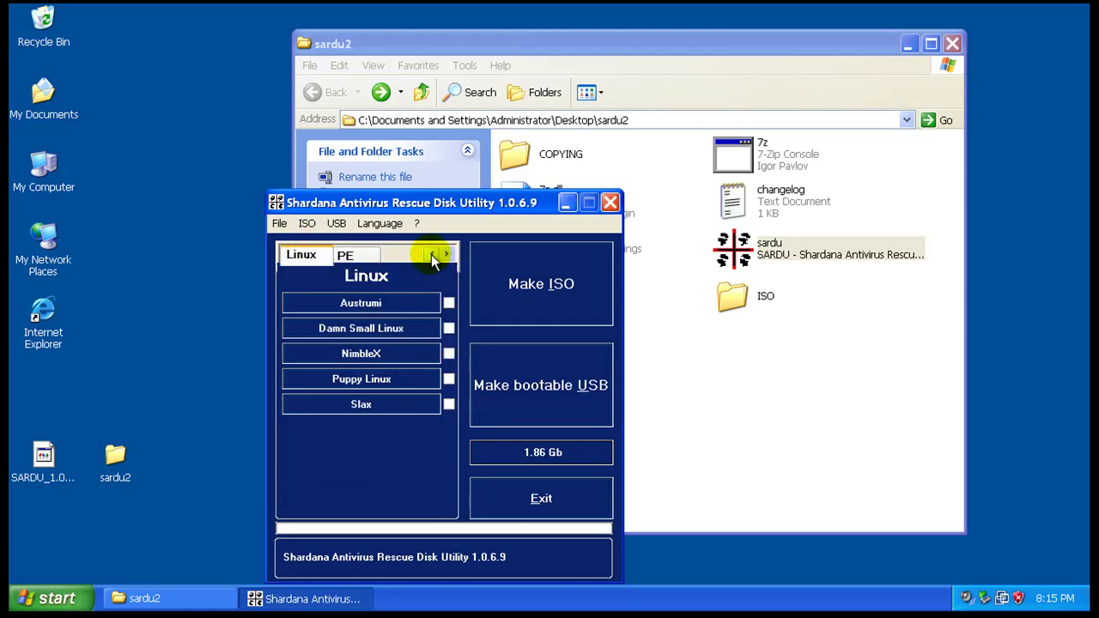
pyautogui.click(432, 255)
pyautogui.click(432, 255)
pyautogui.click(316, 257)
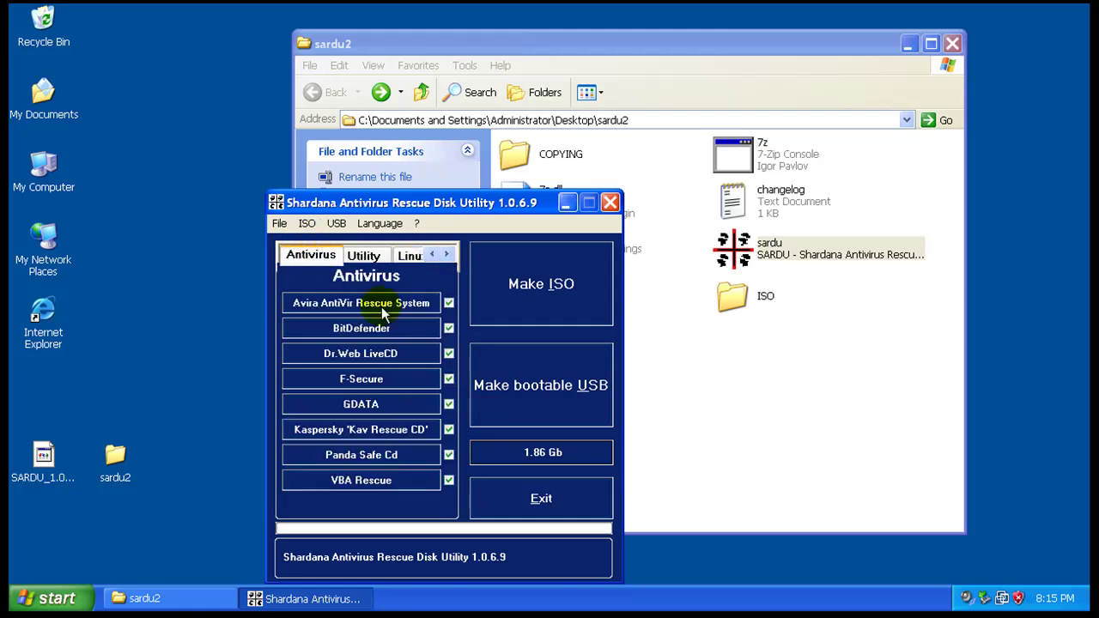
pyautogui.moveTo(483, 201); pyautogui.dragTo(525, 169)
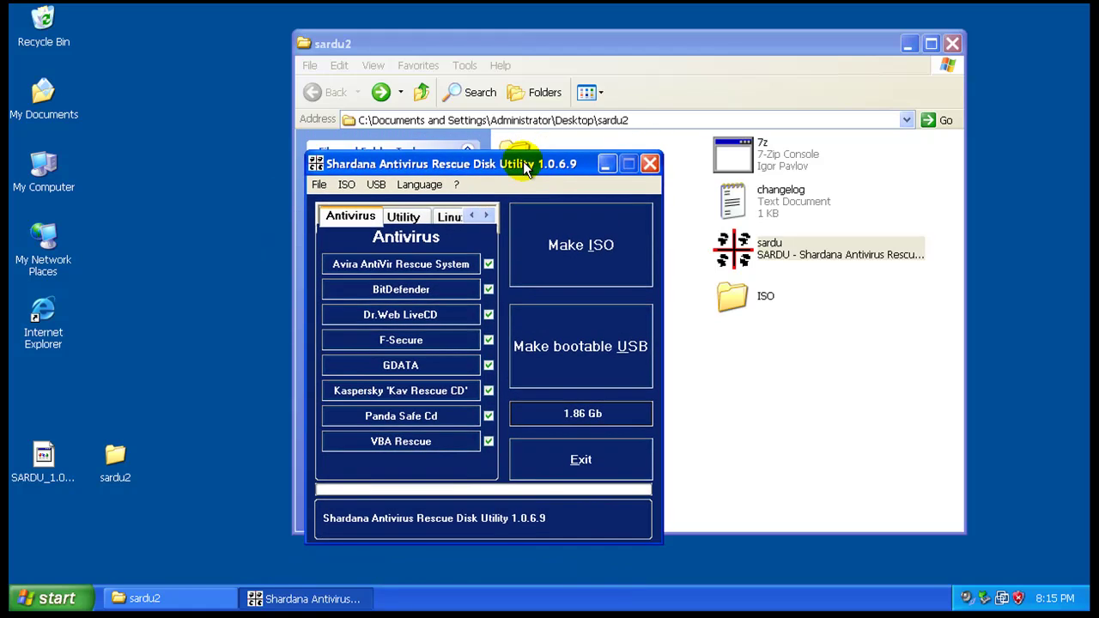